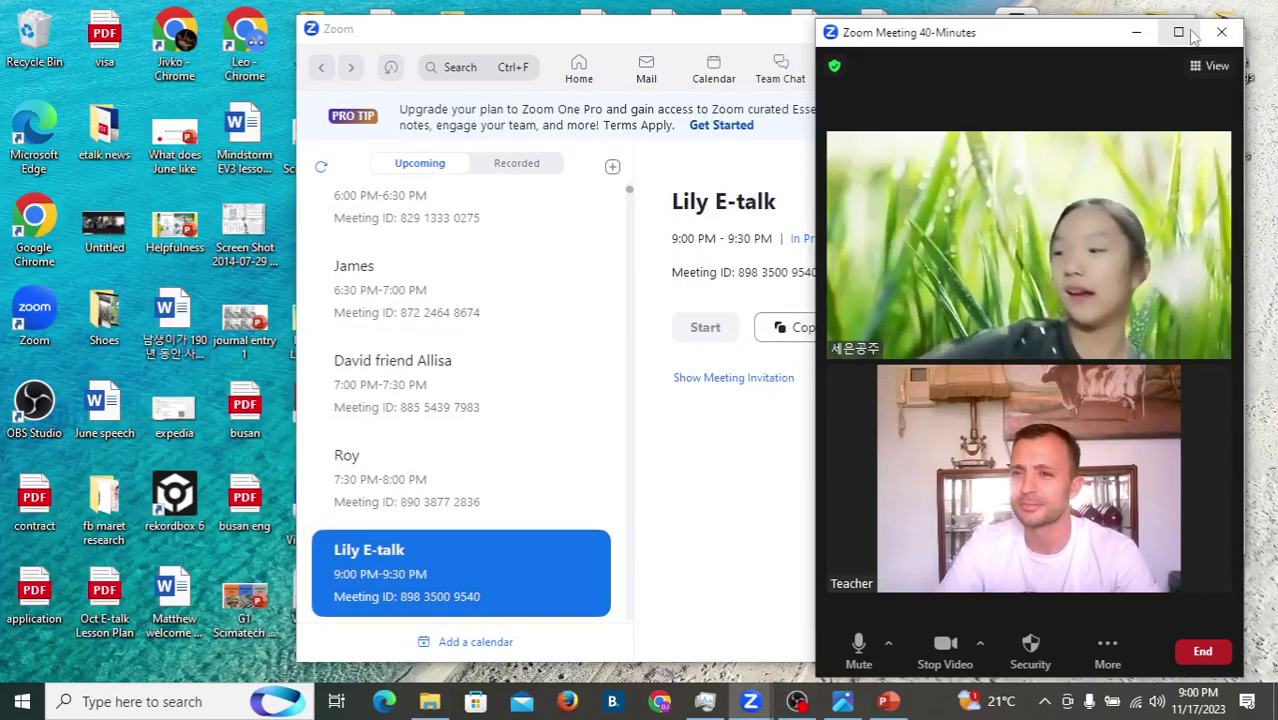
# - Maximize the Zoom lesson window so teacher and student videos fill the screen side by side
pyautogui.click(1179, 33)
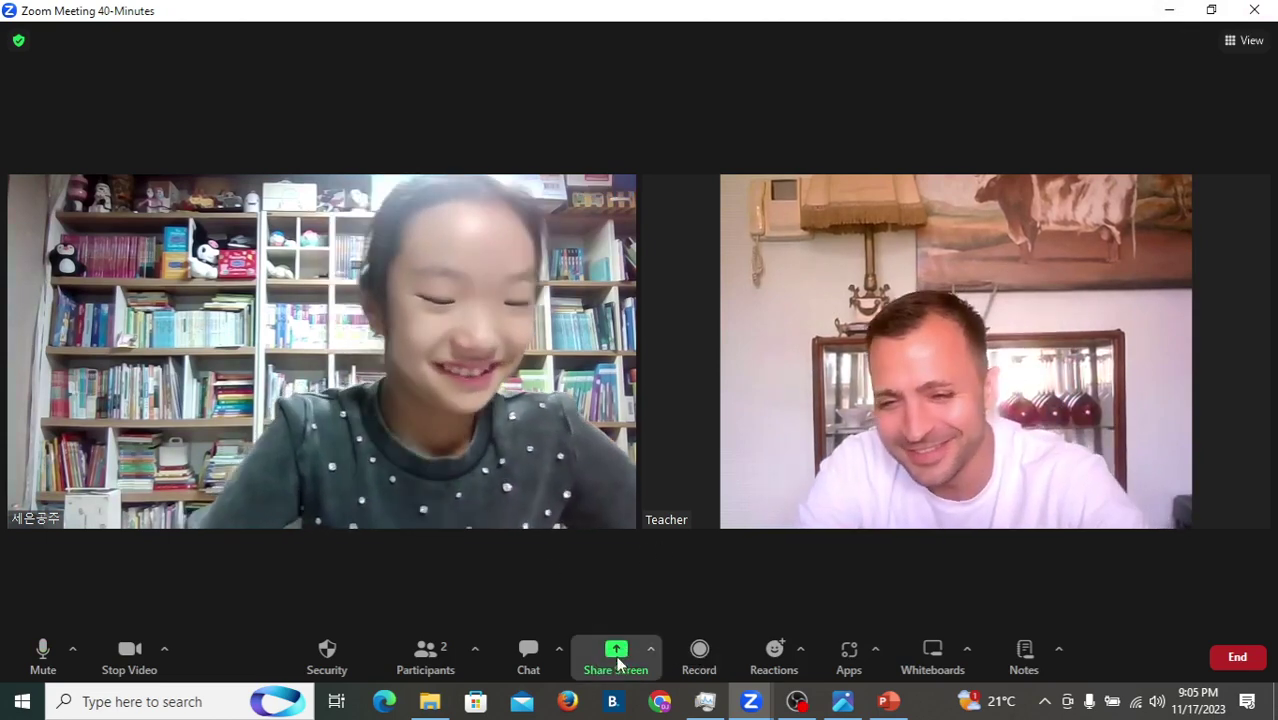
# - Share the PowerPoint lesson presentation window with the student
pyautogui.click(620, 668)
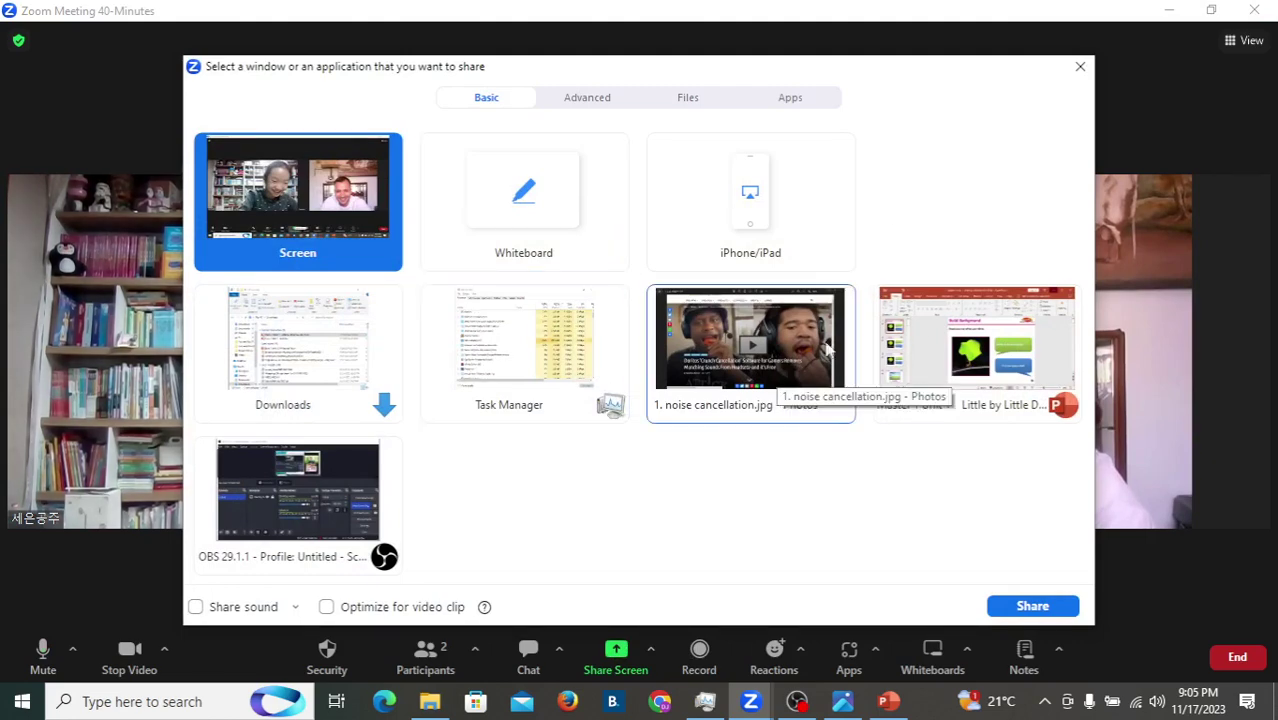
pyautogui.doubleClick(1027, 354)
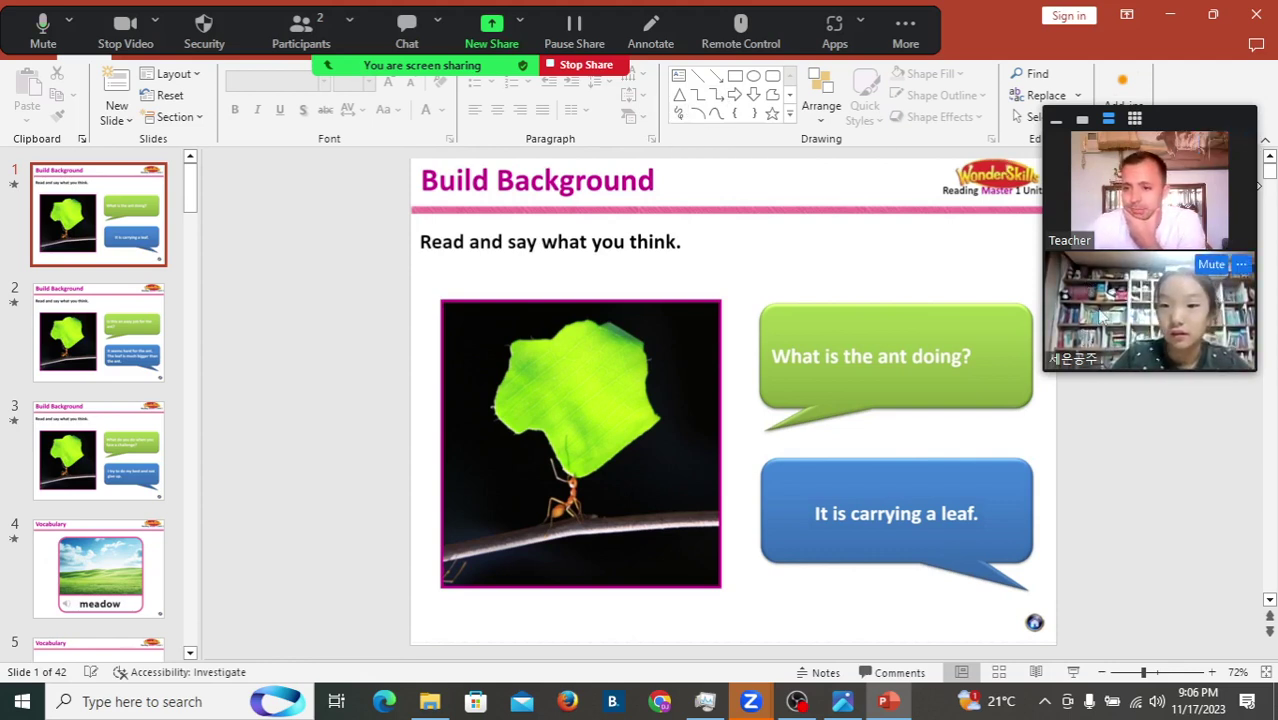
# - Move the participant video panel aside and stop sharing the lesson slides
pyautogui.moveTo(1197, 127); pyautogui.dragTo(1100, 99)
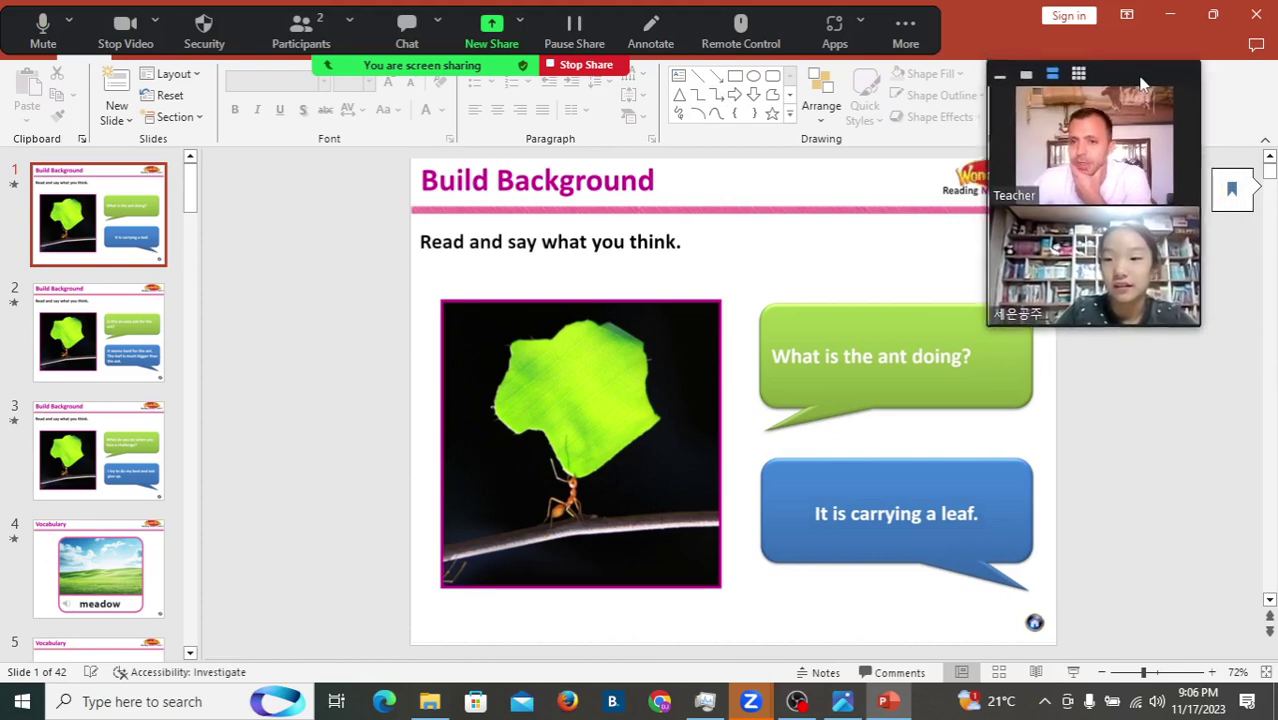
pyautogui.click(590, 66)
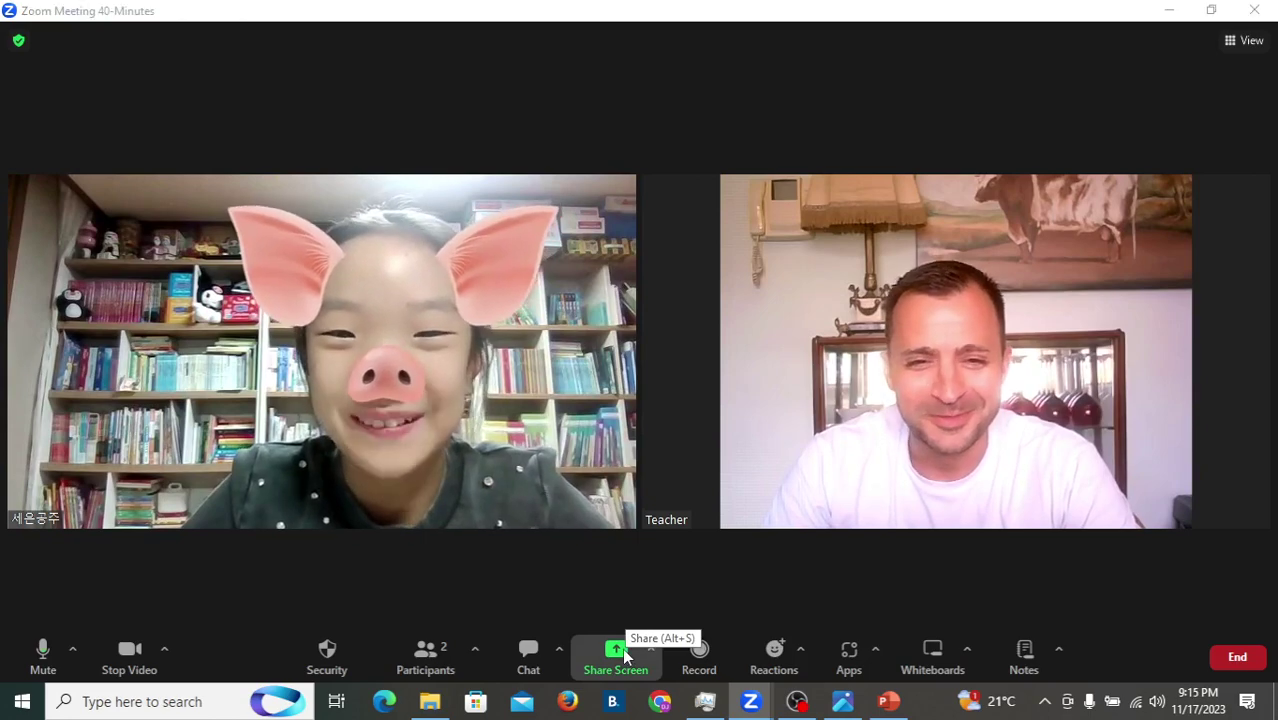
pyautogui.click(622, 648)
pyautogui.click(1080, 67)
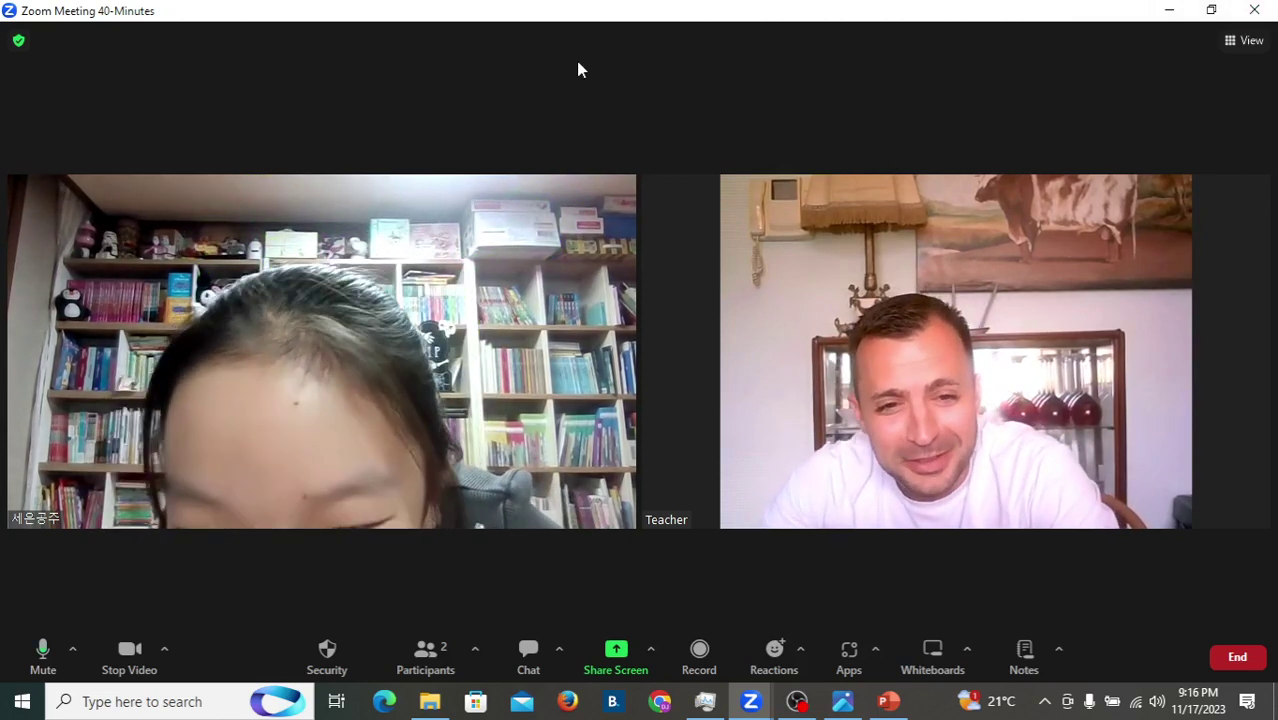
# - Share the PowerPoint lesson window again and start the slideshow from slide 1
pyautogui.click(619, 650)
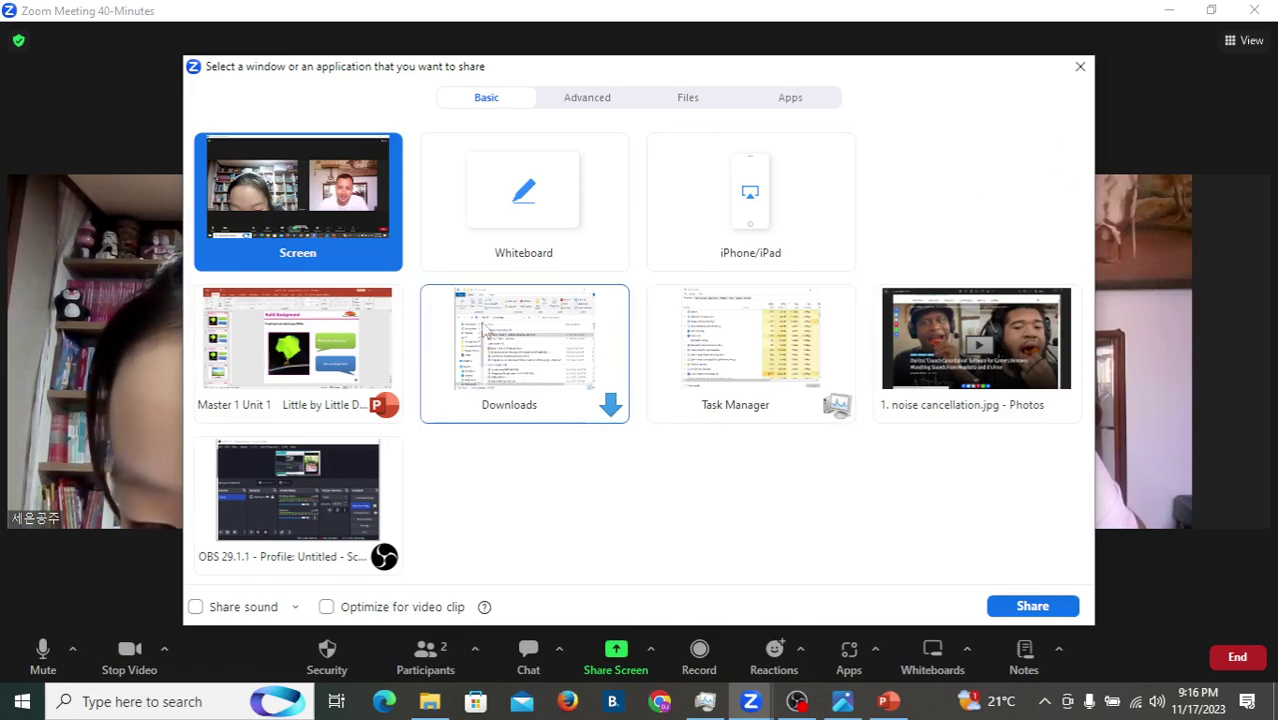
pyautogui.doubleClick(387, 354)
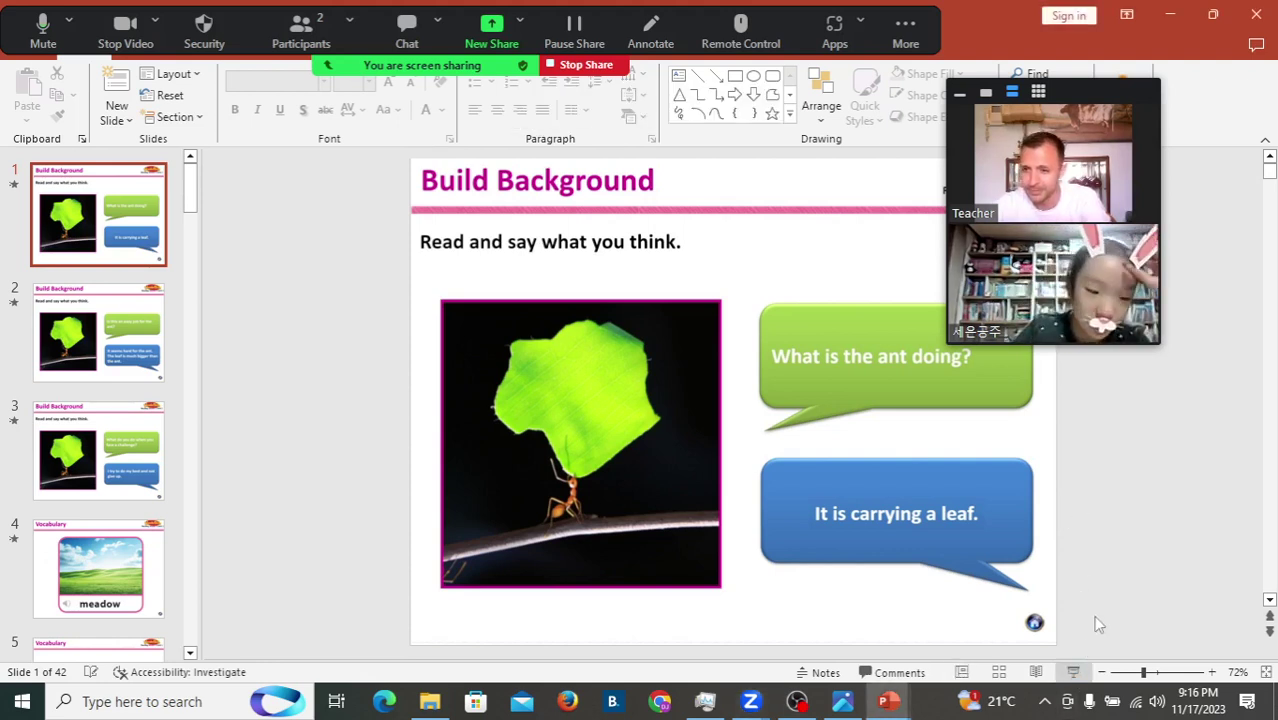
pyautogui.click(1073, 672)
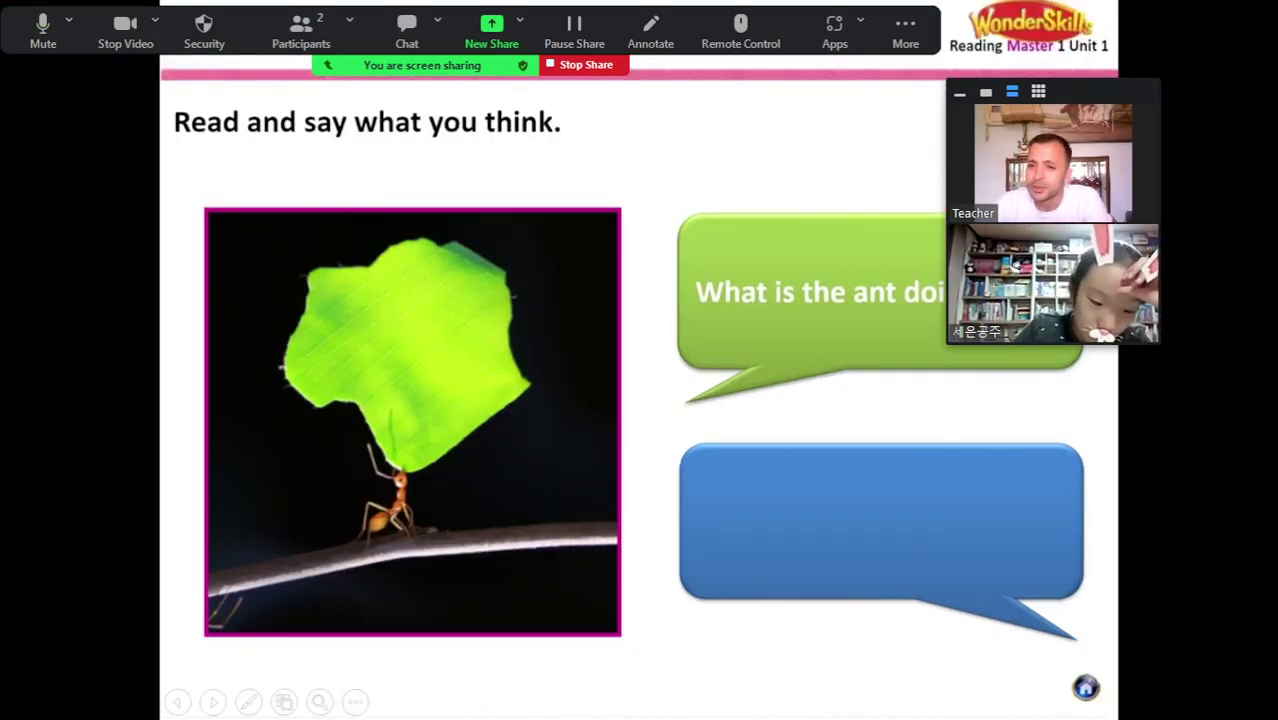
# - Reveal that the ant is carrying a leaf, then advance to the easy-job question
pyautogui.moveTo(1110, 92); pyautogui.dragTo(1077, 20)
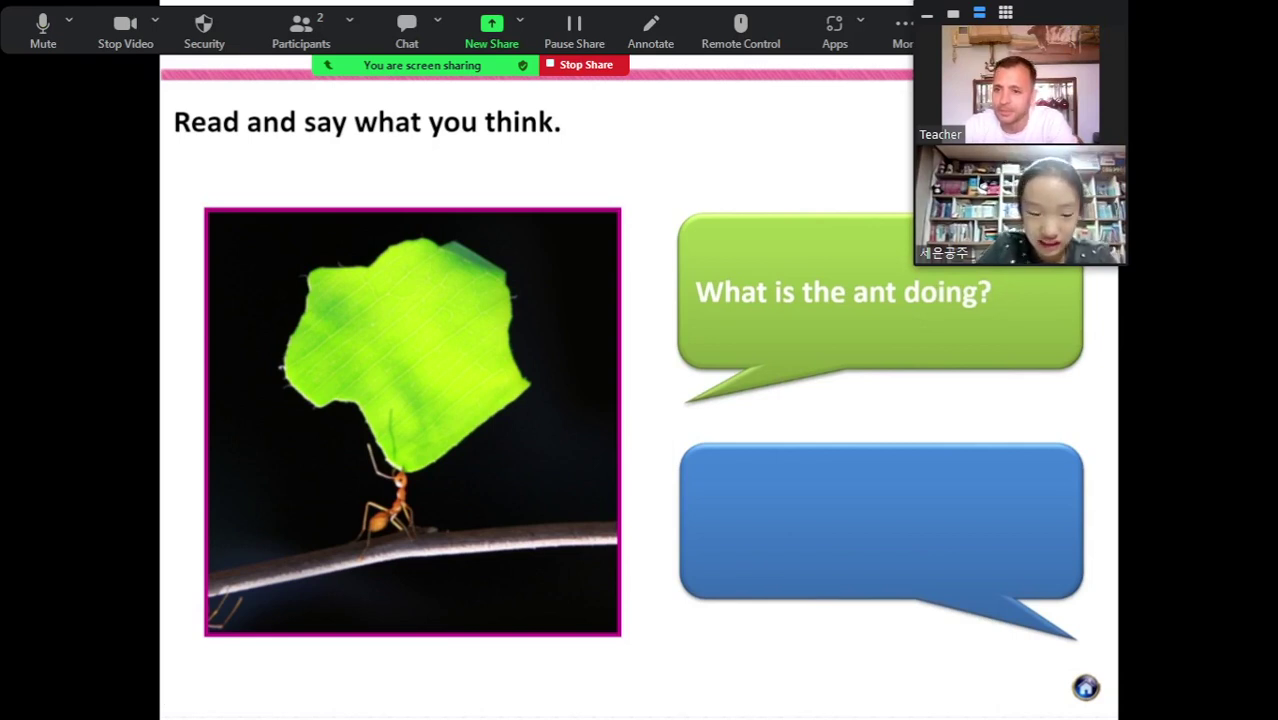
pyautogui.click(613, 640)
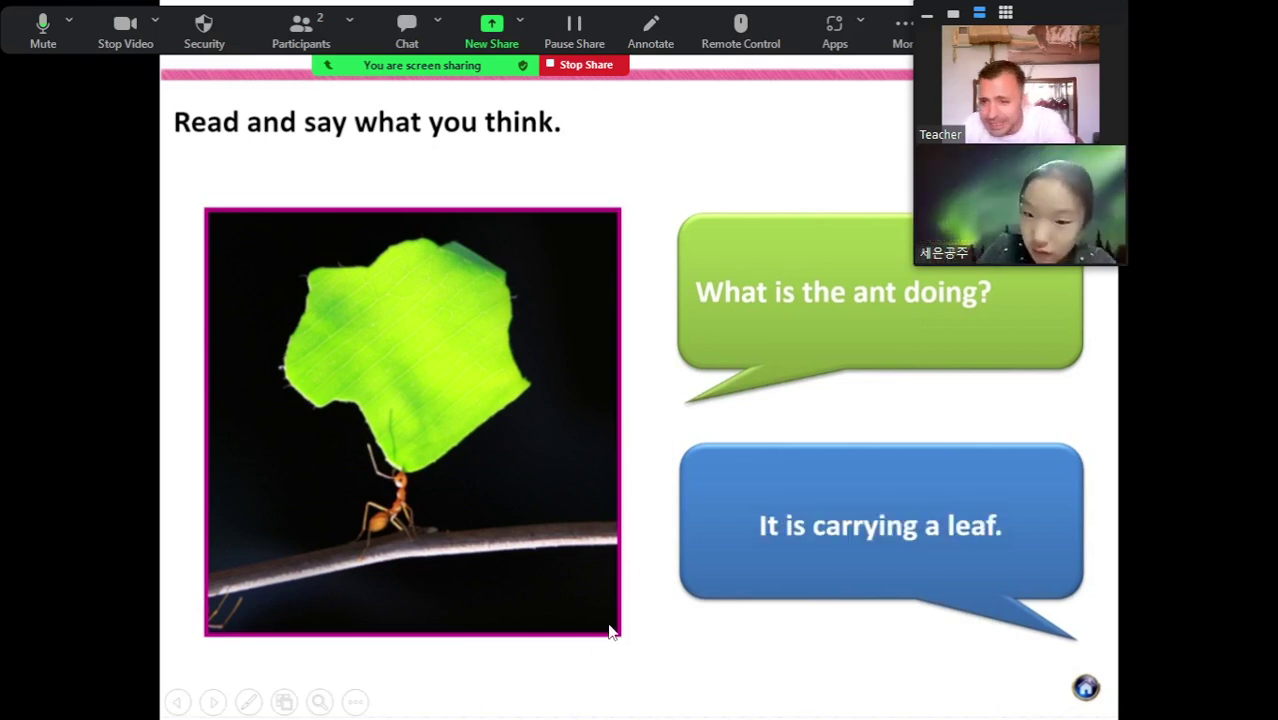
pyautogui.click(622, 500)
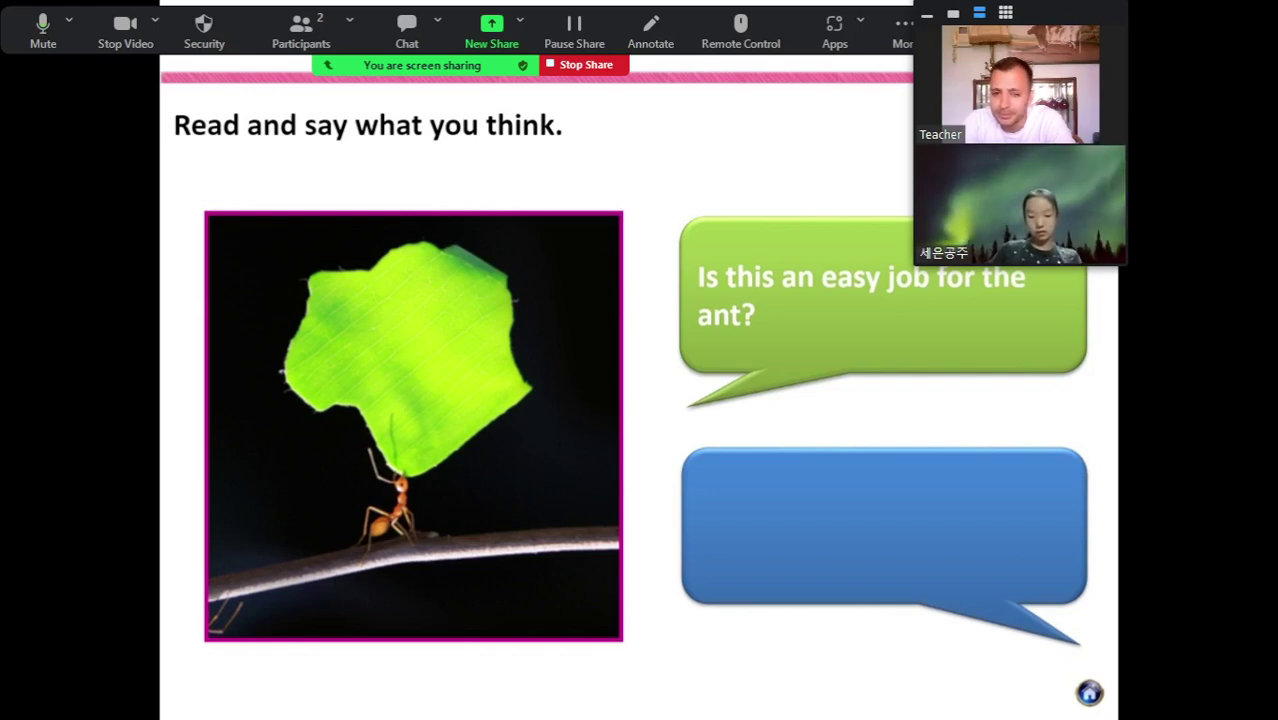
# - Reveal the 'it seems hard' answer and advance to the facing-a-challenge question
pyautogui.press('Right')
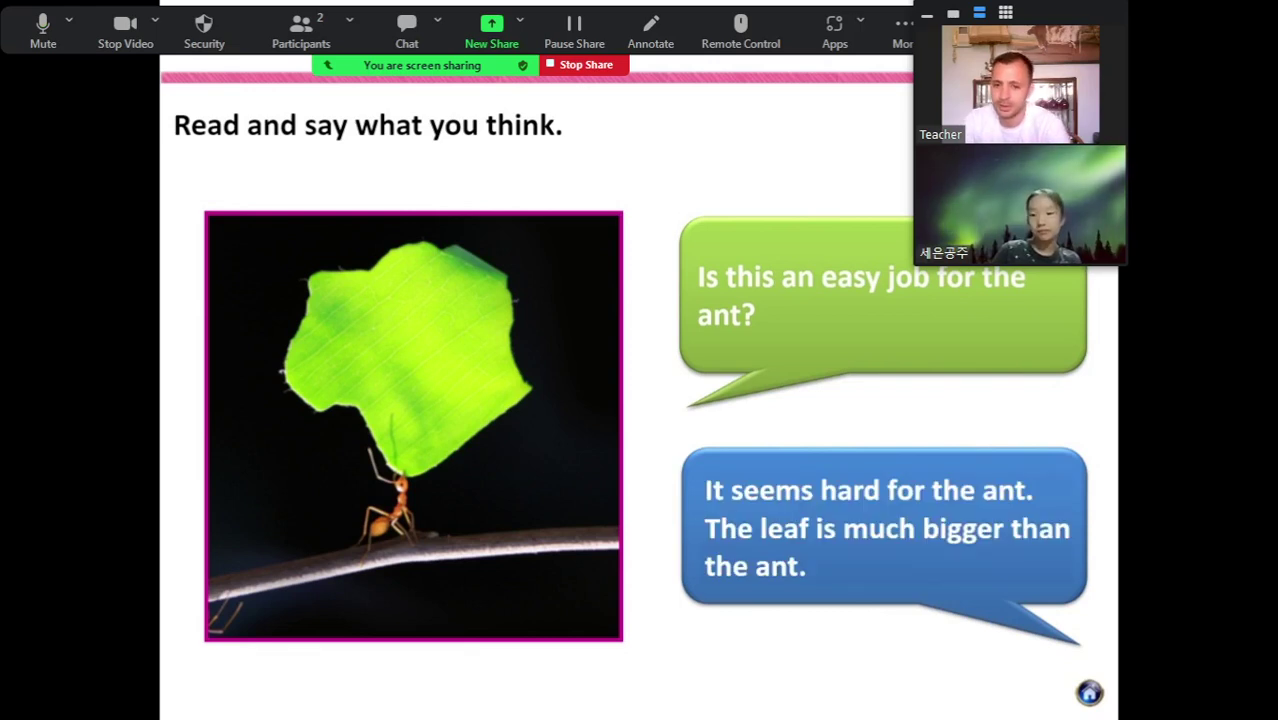
pyautogui.press('Right')
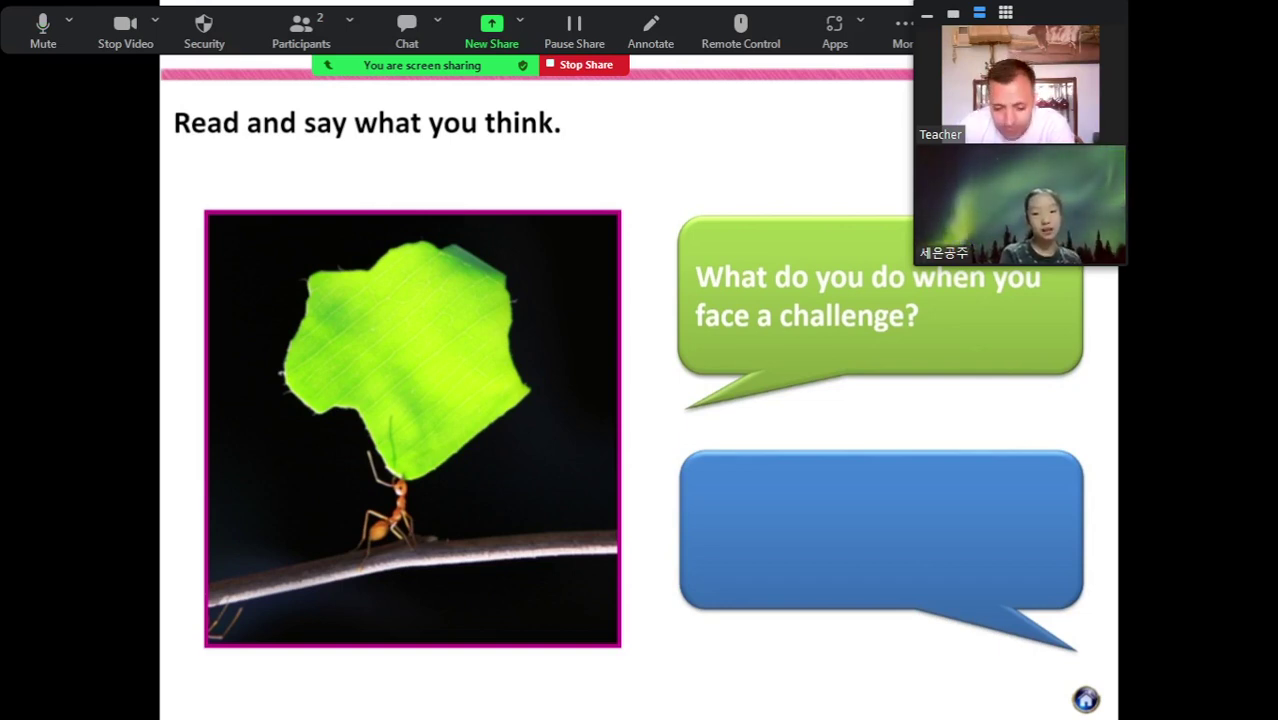
# - Reveal the do-your-best, don't-give-up answer and advance to the grassy hillside picture
pyautogui.press('Right')
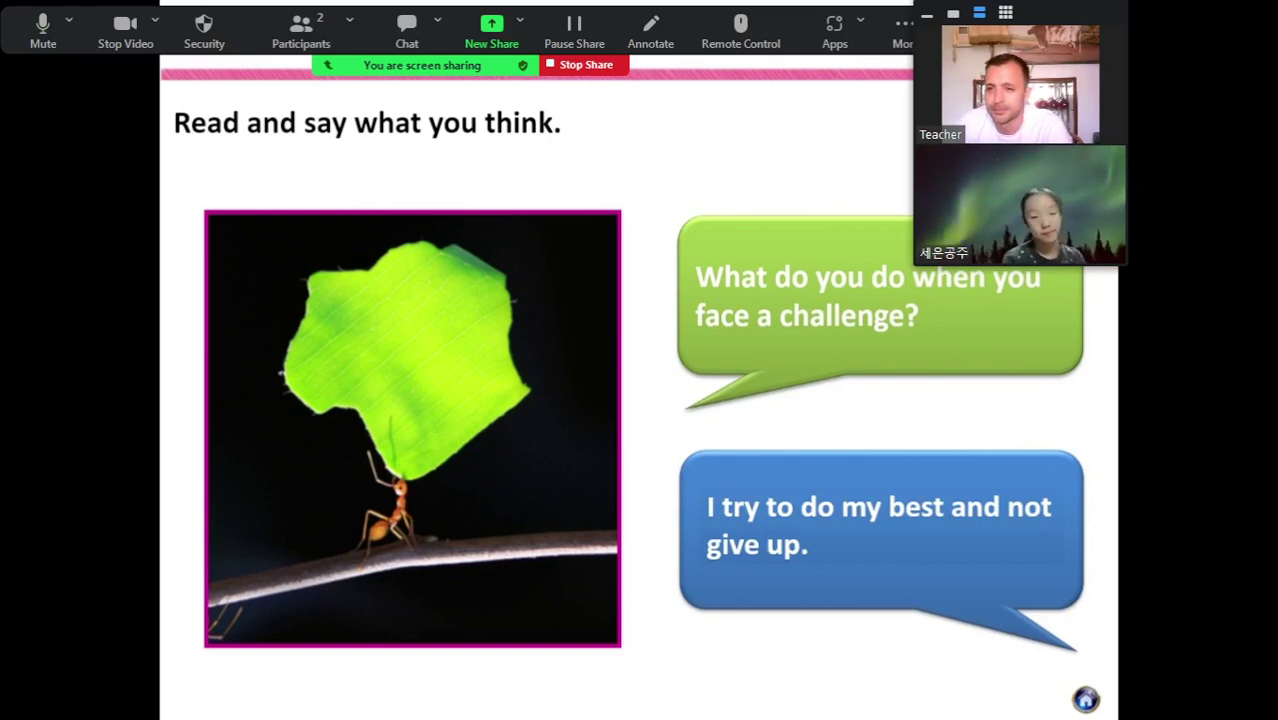
pyautogui.press('Right')
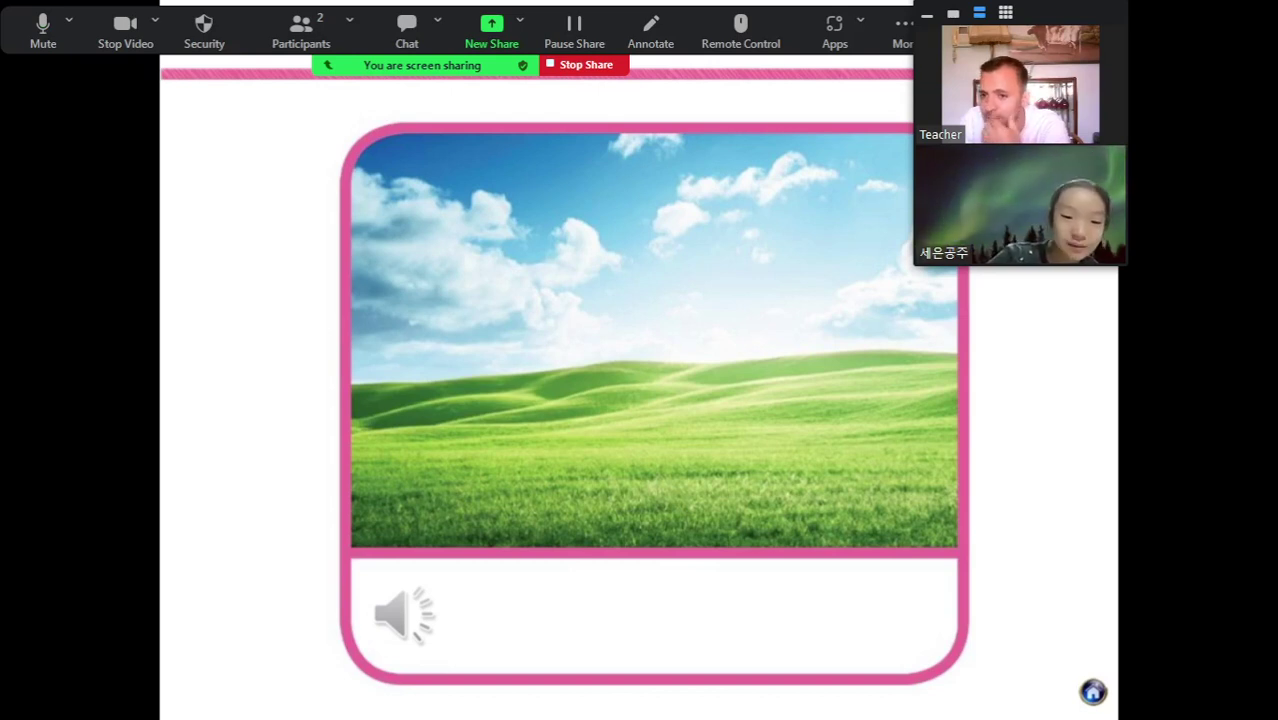
# - Reveal the word 'meadow' and advance to the farmer's sheep example sentence
pyautogui.press('Right')
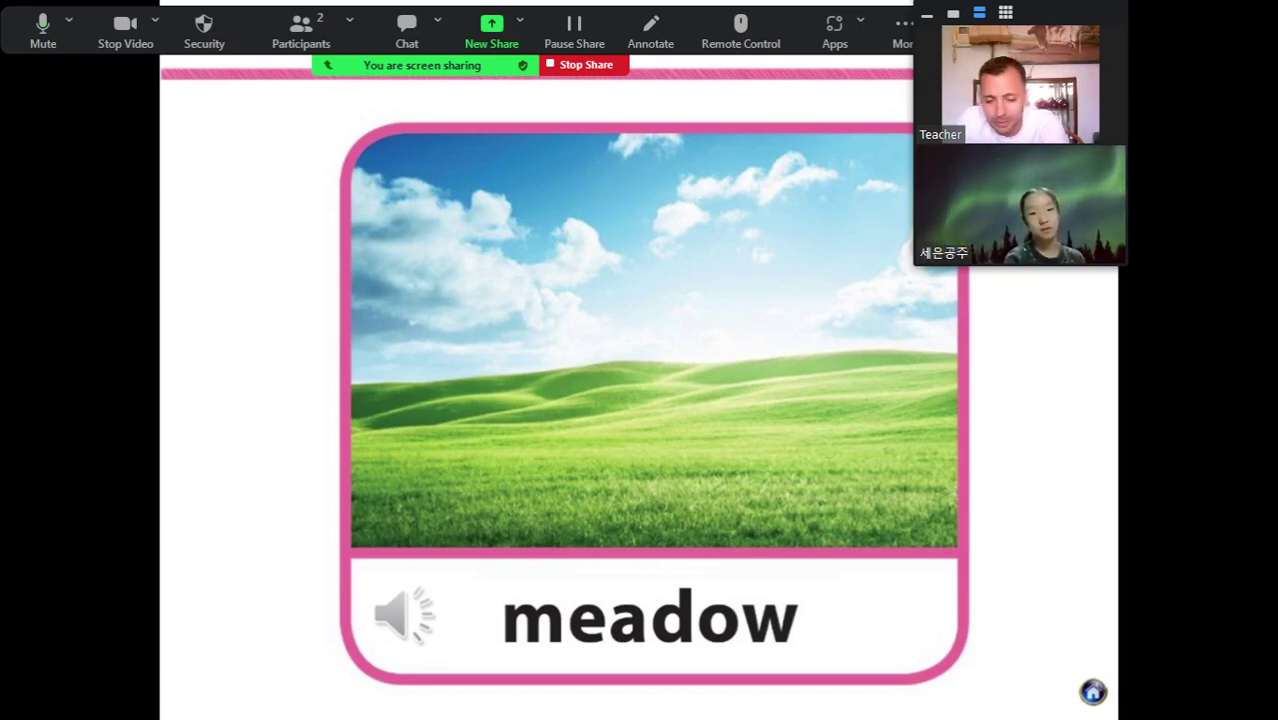
pyautogui.press('Right')
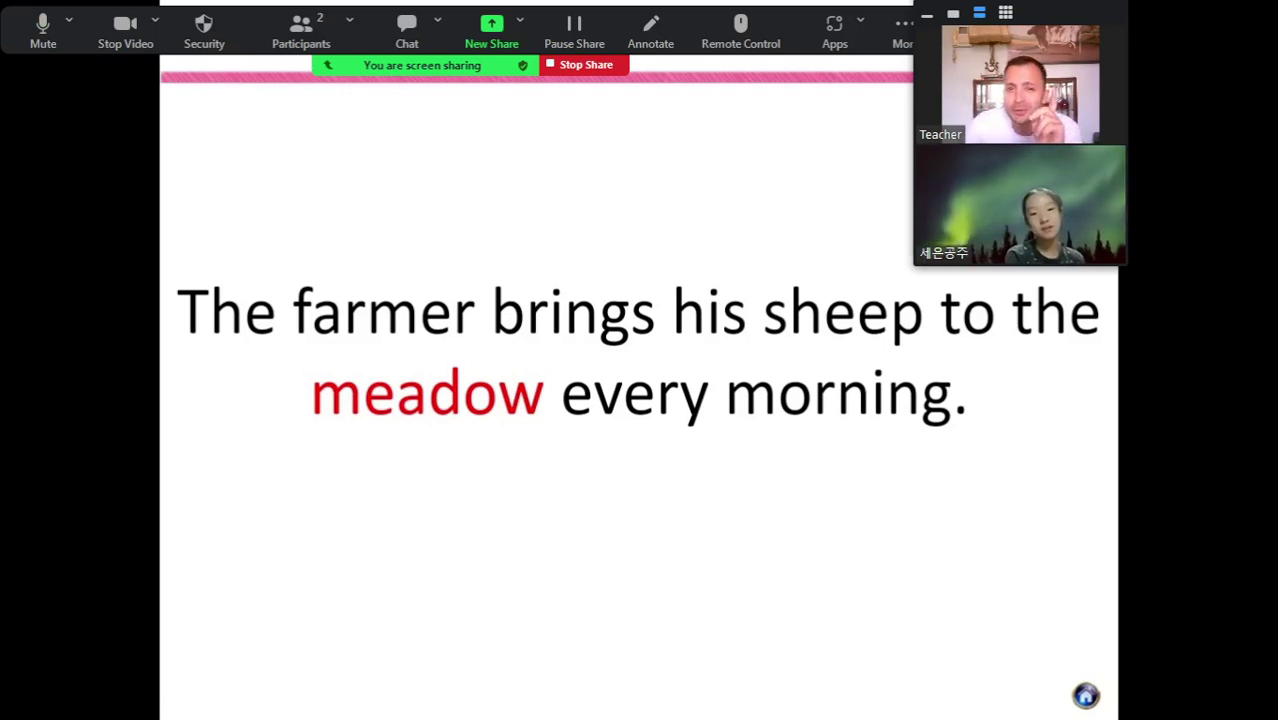
# - End the slide show share so both camera videos show again
pyautogui.click(586, 64)
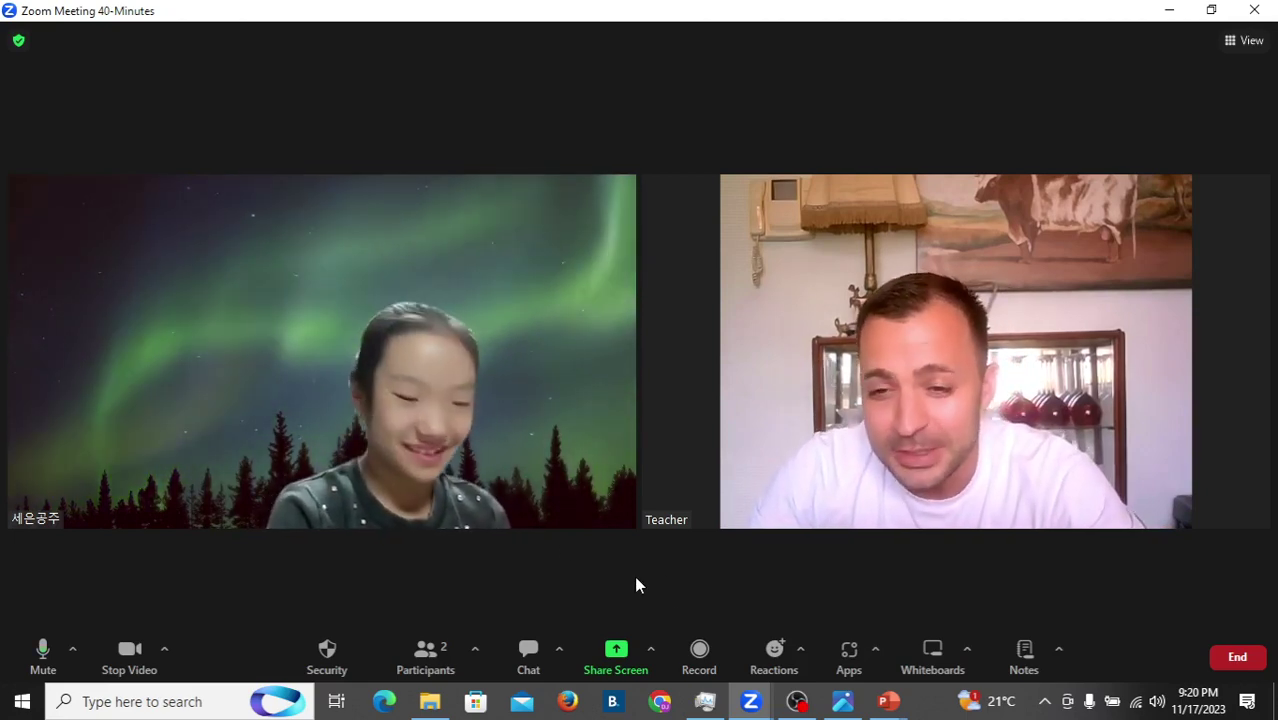
# - Re-share the PowerPoint Slide Show window and advance to the white pitcher picture
pyautogui.click(615, 655)
pyautogui.doubleClick(318, 368)
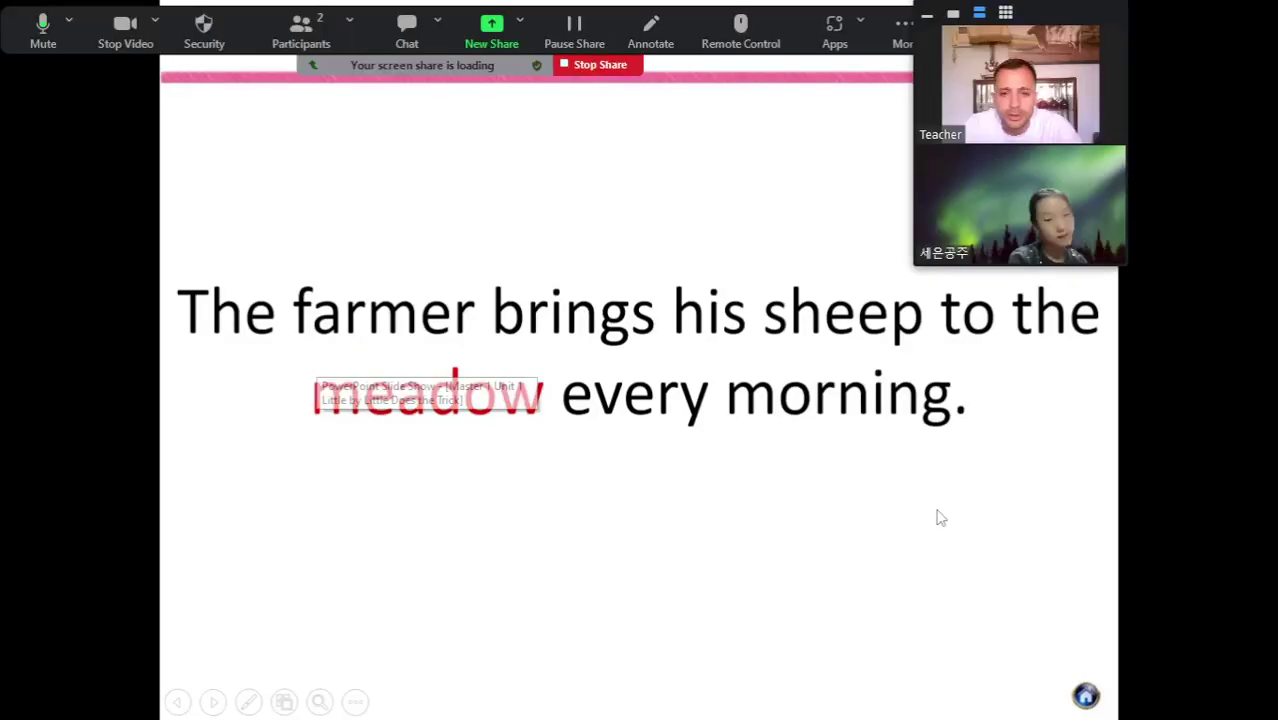
pyautogui.click(938, 518)
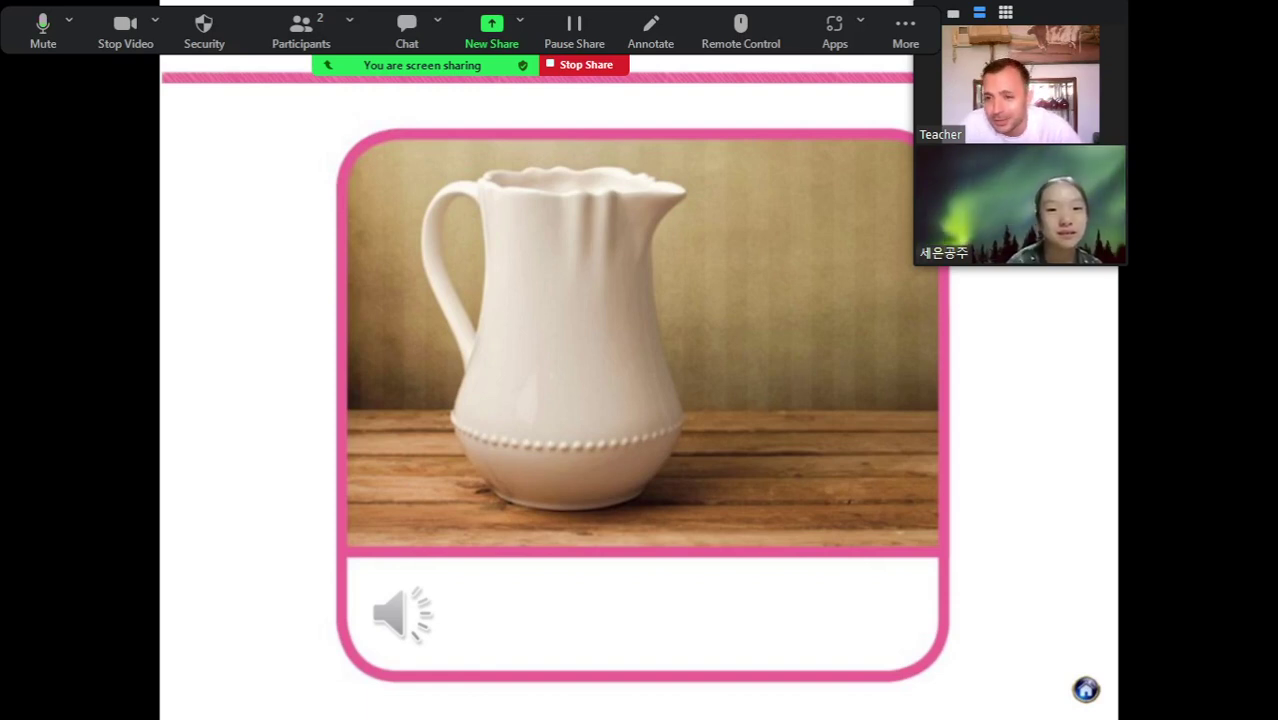
# - Reveal 'pitcher', show its example sentence, then advance to the boy-drinking photo
pyautogui.press('Right')
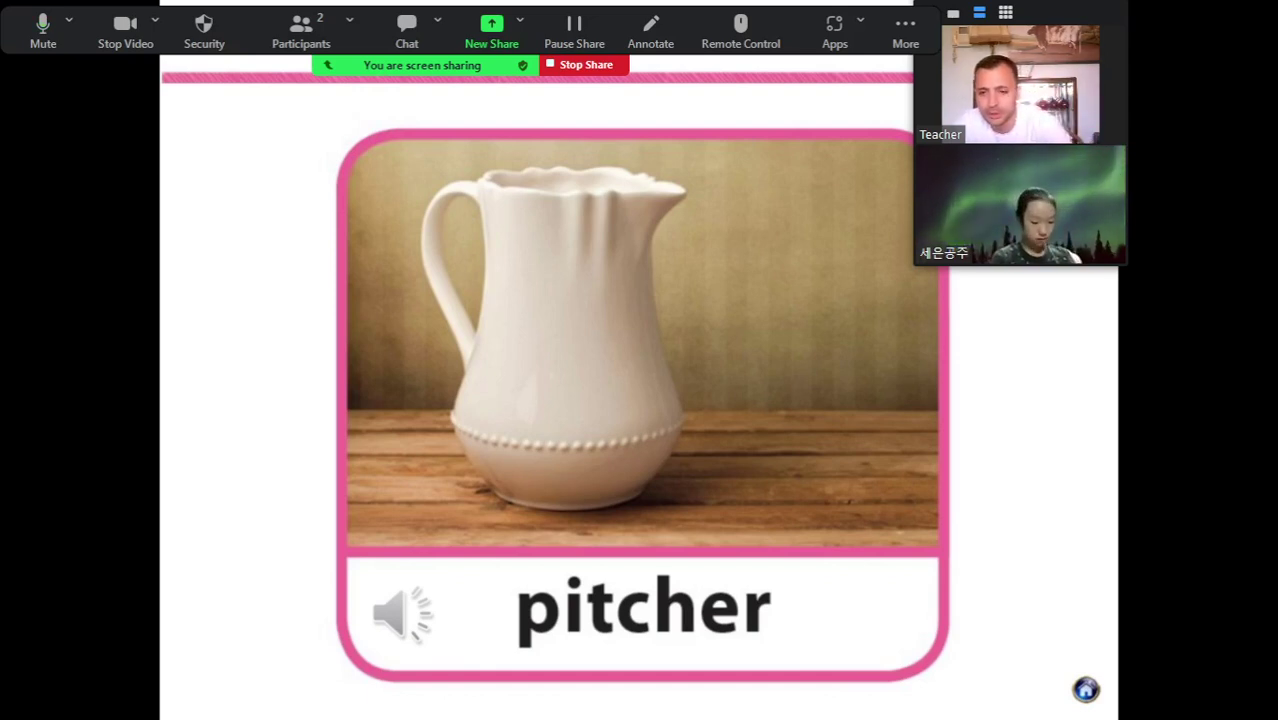
pyautogui.press('Right')
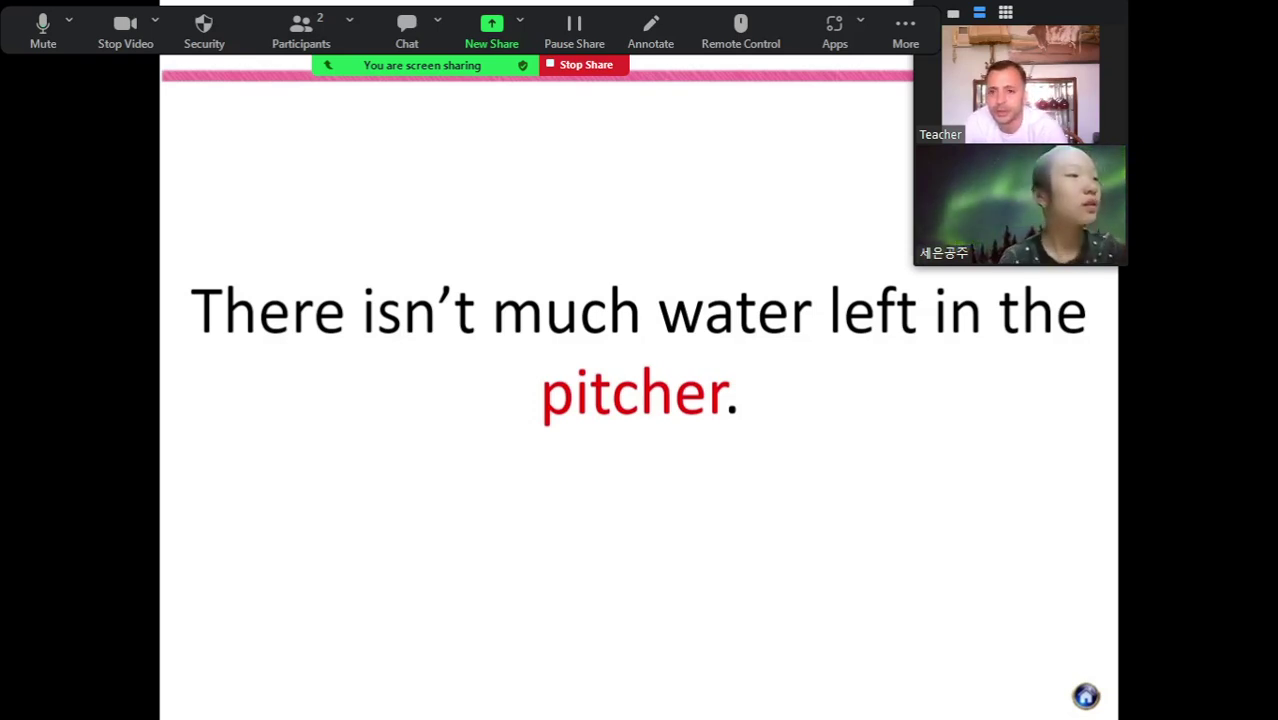
pyautogui.press('Right')
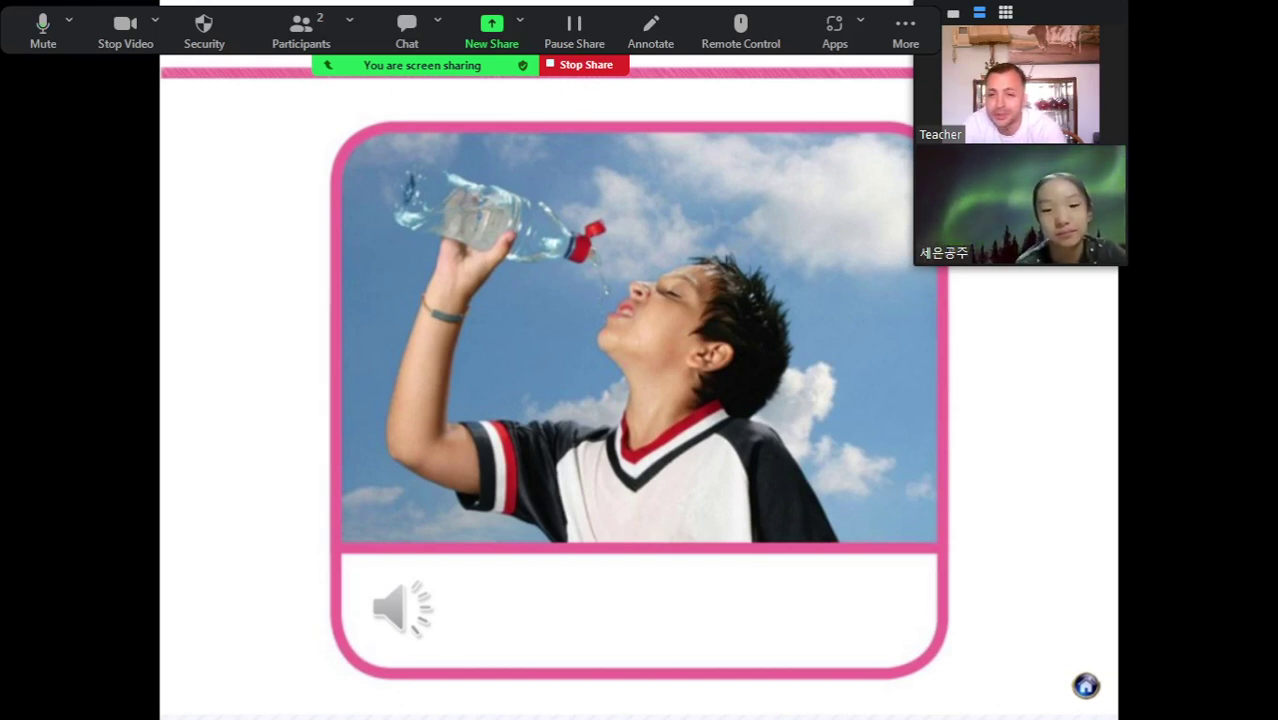
# - Reveal 'thirst' and show the sentence 'Many animals could not find water and suffered from thirst.'
pyautogui.press('Right')
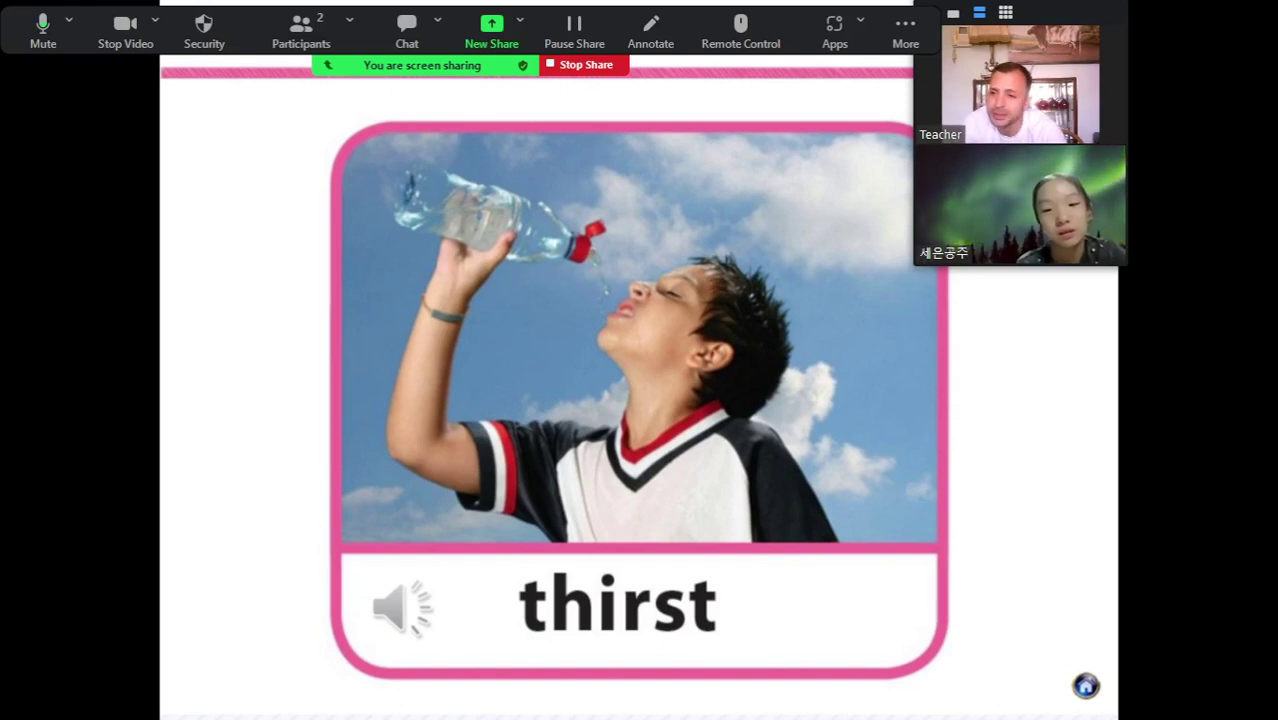
pyautogui.press('Right')
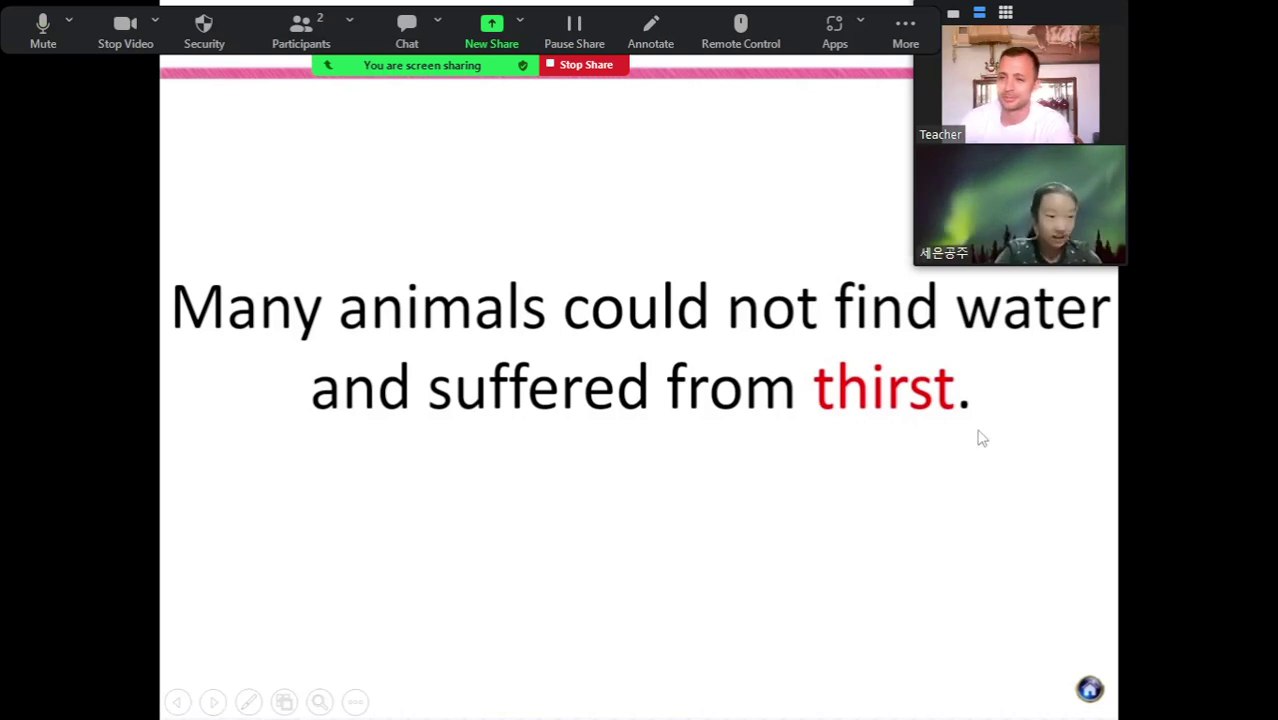
# - Advance the lesson to the picture card of a girl on her phone ignoring a woman
pyautogui.click(1031, 435)
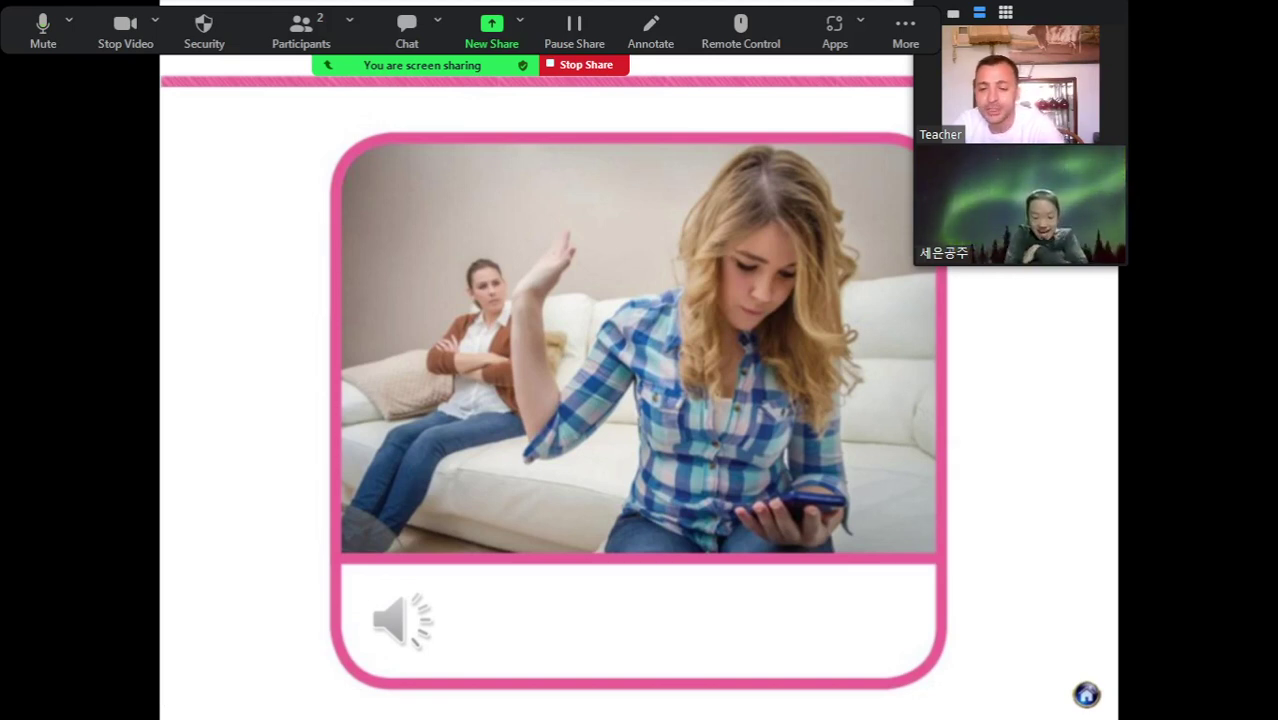
# - Reveal 'ignore' and show the sentence 'The phone rang, but she ignored it.'
pyautogui.press('Right')
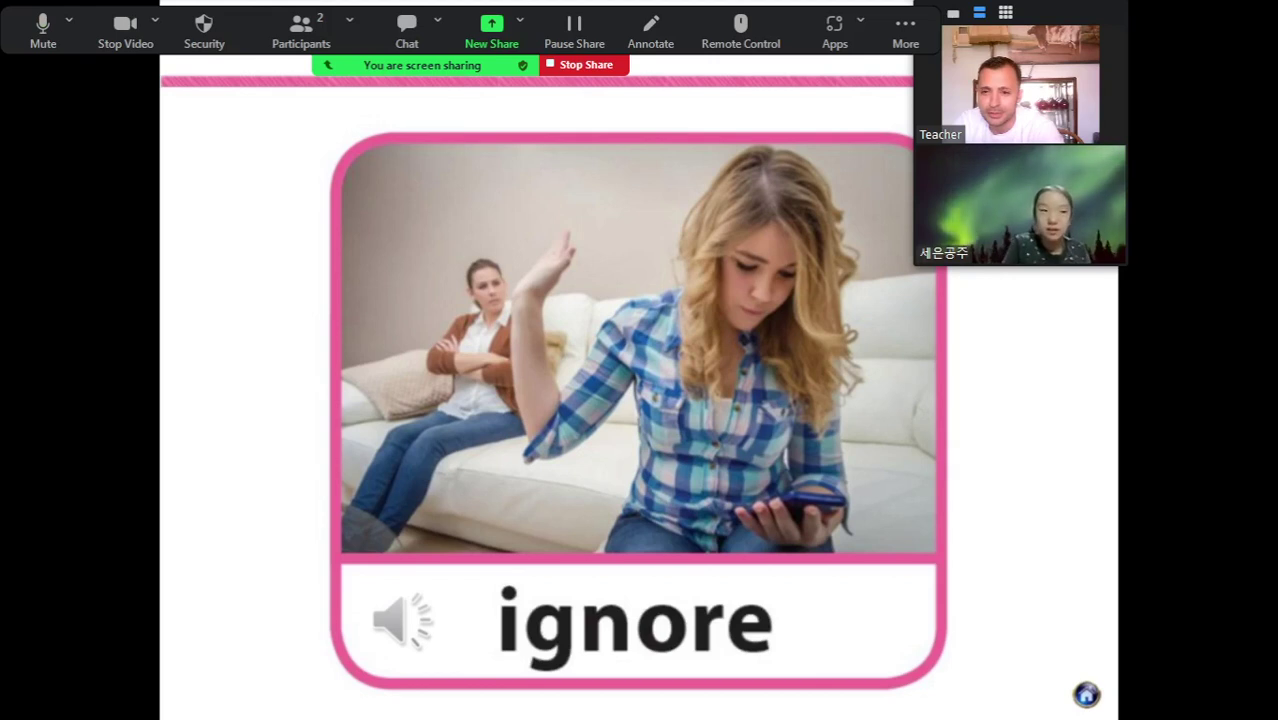
pyautogui.press('Right')
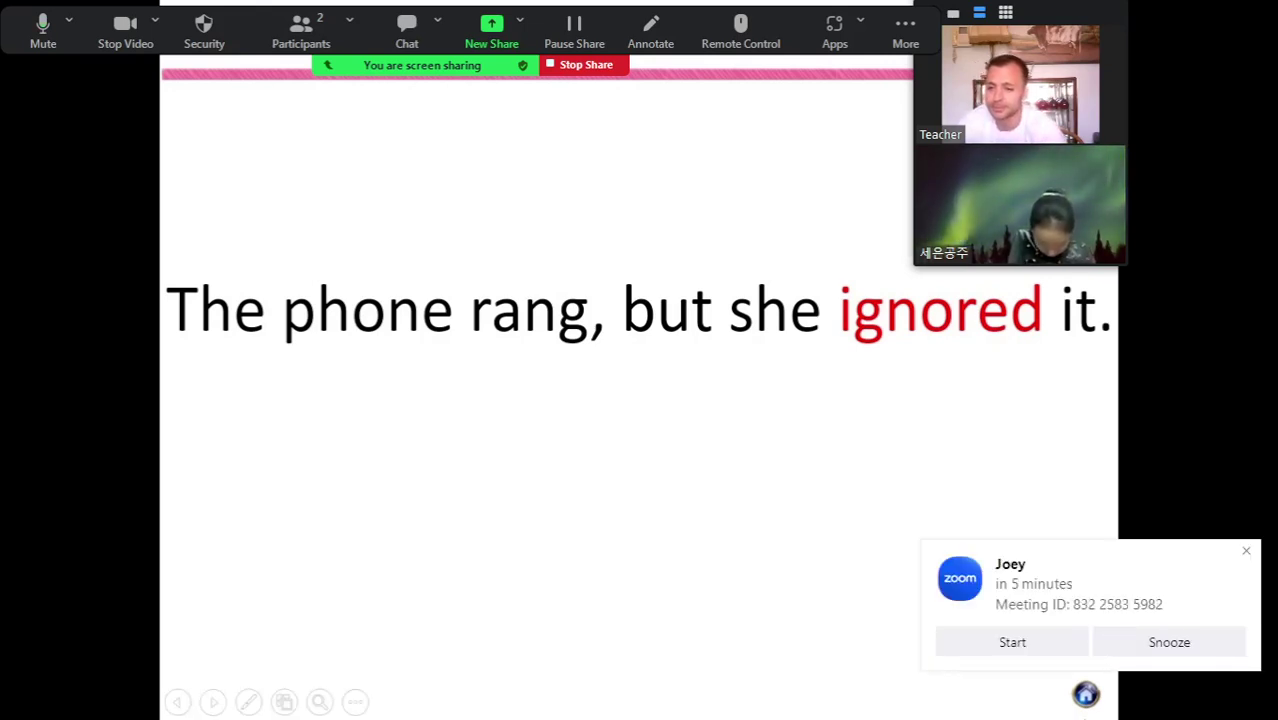
# - Dismiss the meeting reminder, show the mirror picture card, and reveal 'reflection'
pyautogui.click(1169, 645)
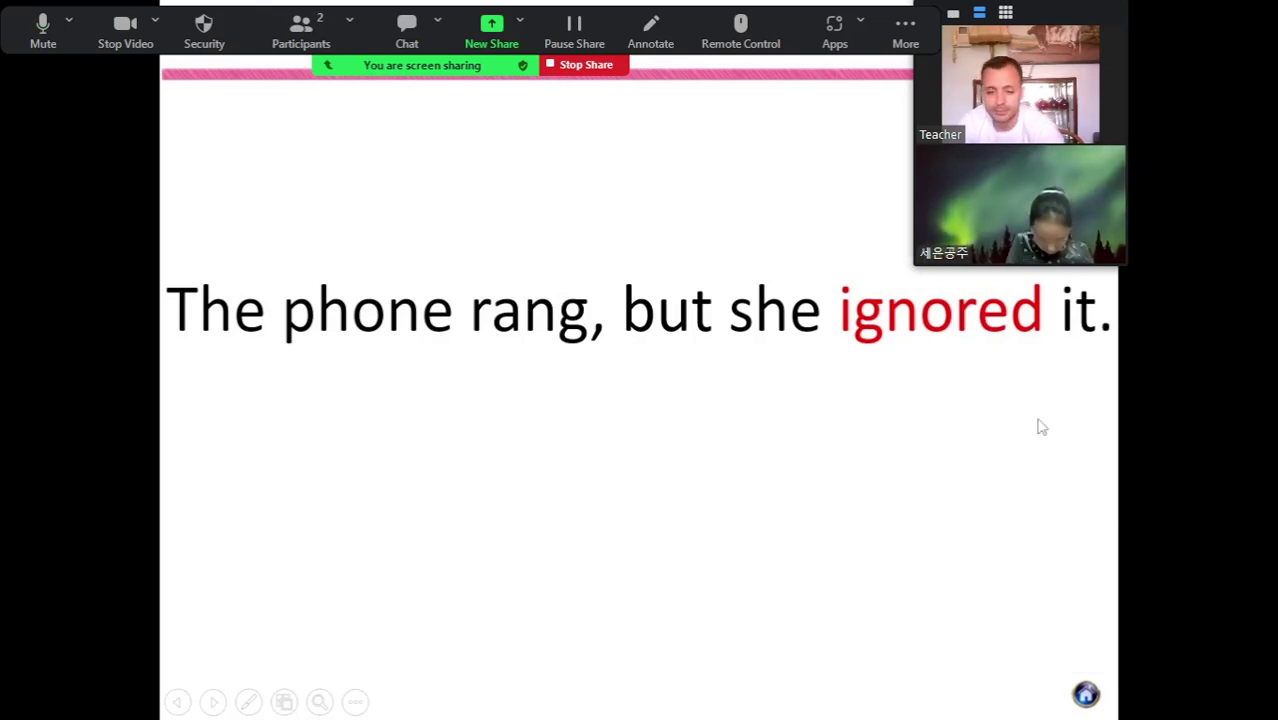
pyautogui.click(814, 407)
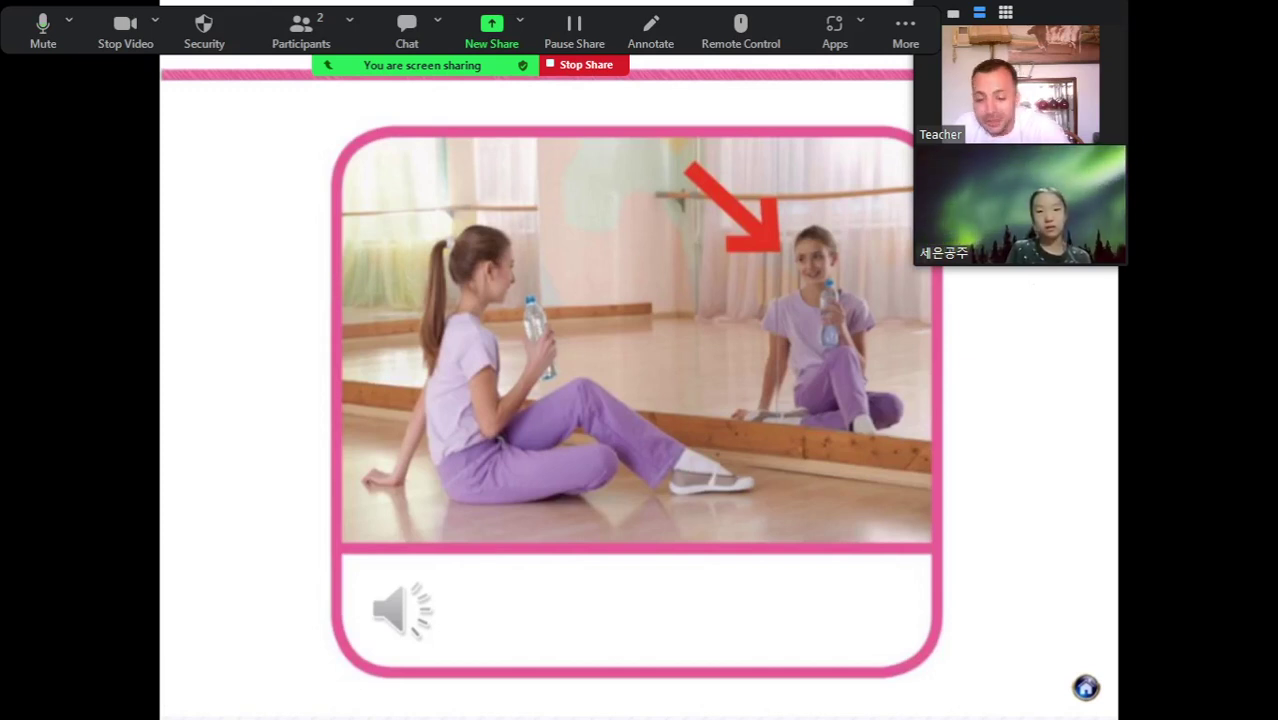
pyautogui.press('Right')
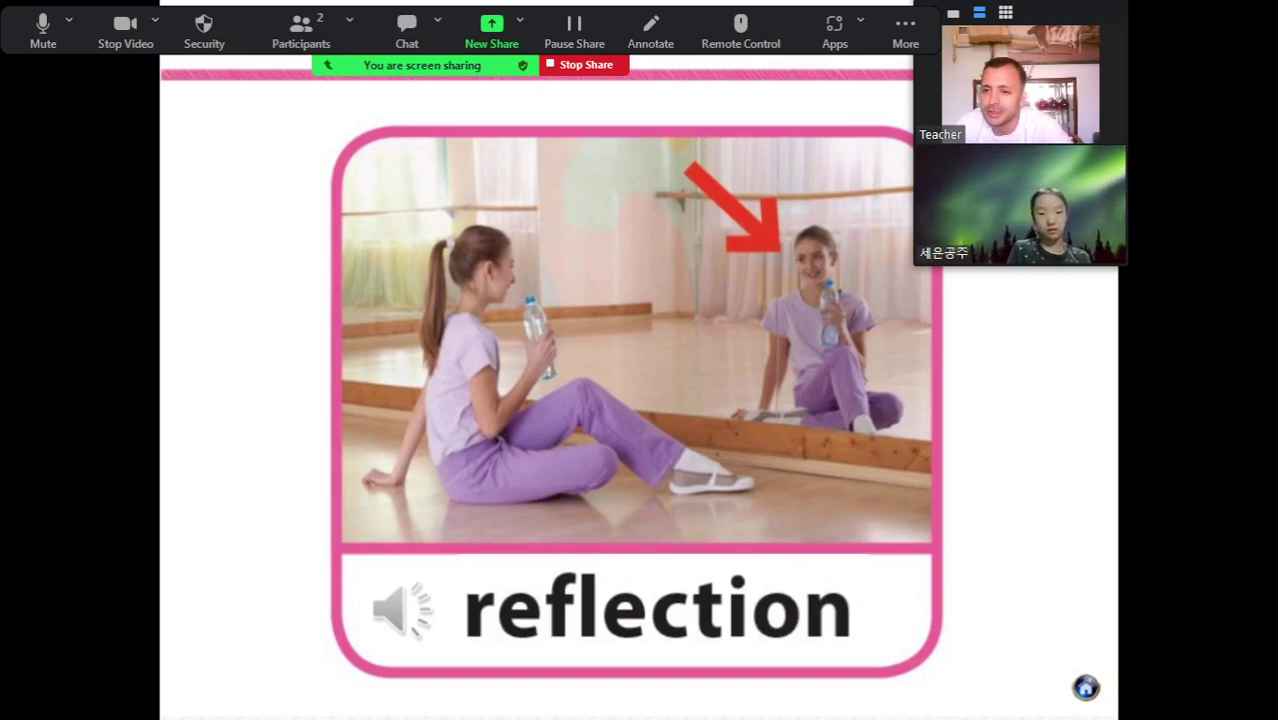
# - Stop sharing the lesson slides to return to both participants' videos
pyautogui.click(579, 65)
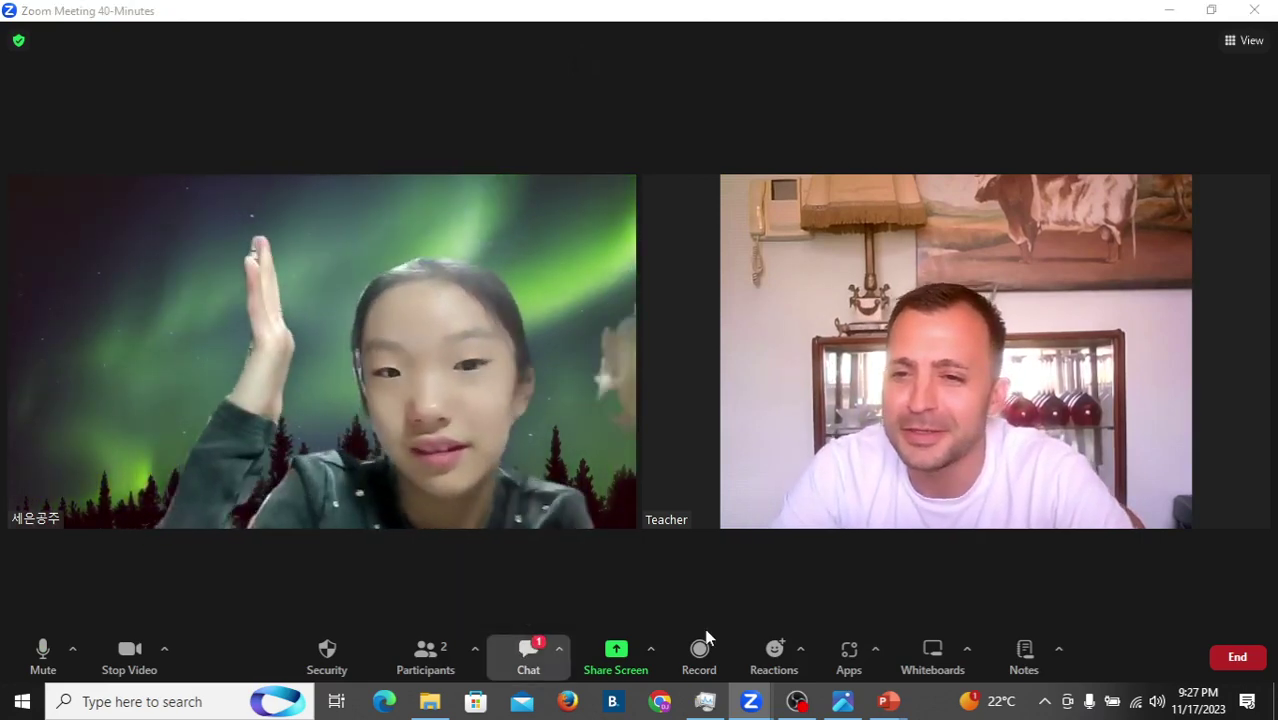
# - Send a sunglasses emoji to Everyone in the meeting chat
pyautogui.click(527, 655)
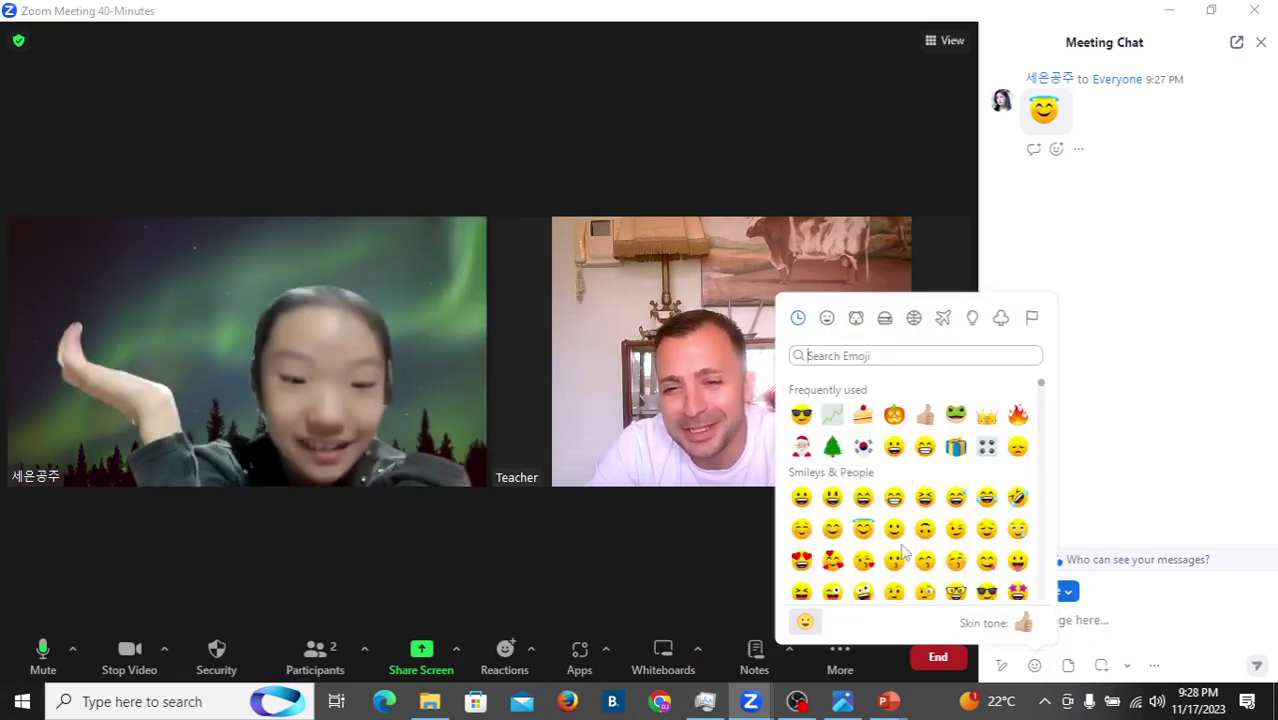
pyautogui.scroll(-1, 935, 520)
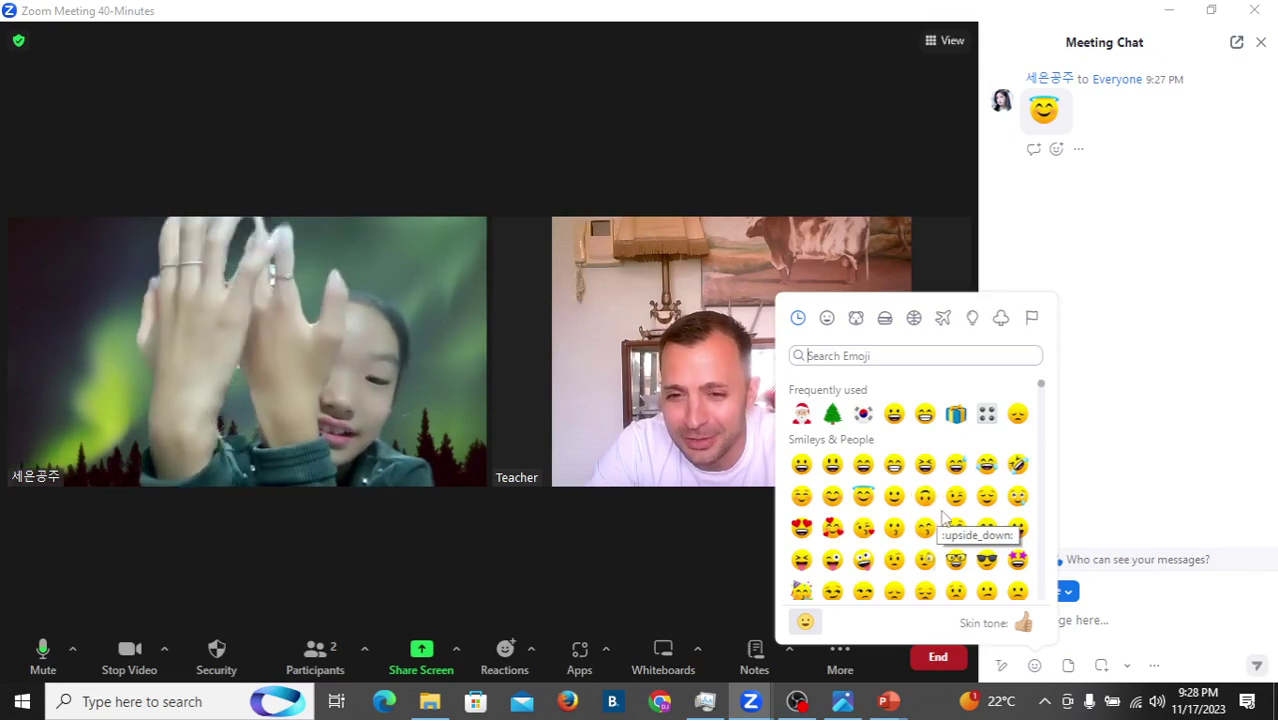
pyautogui.click(987, 559)
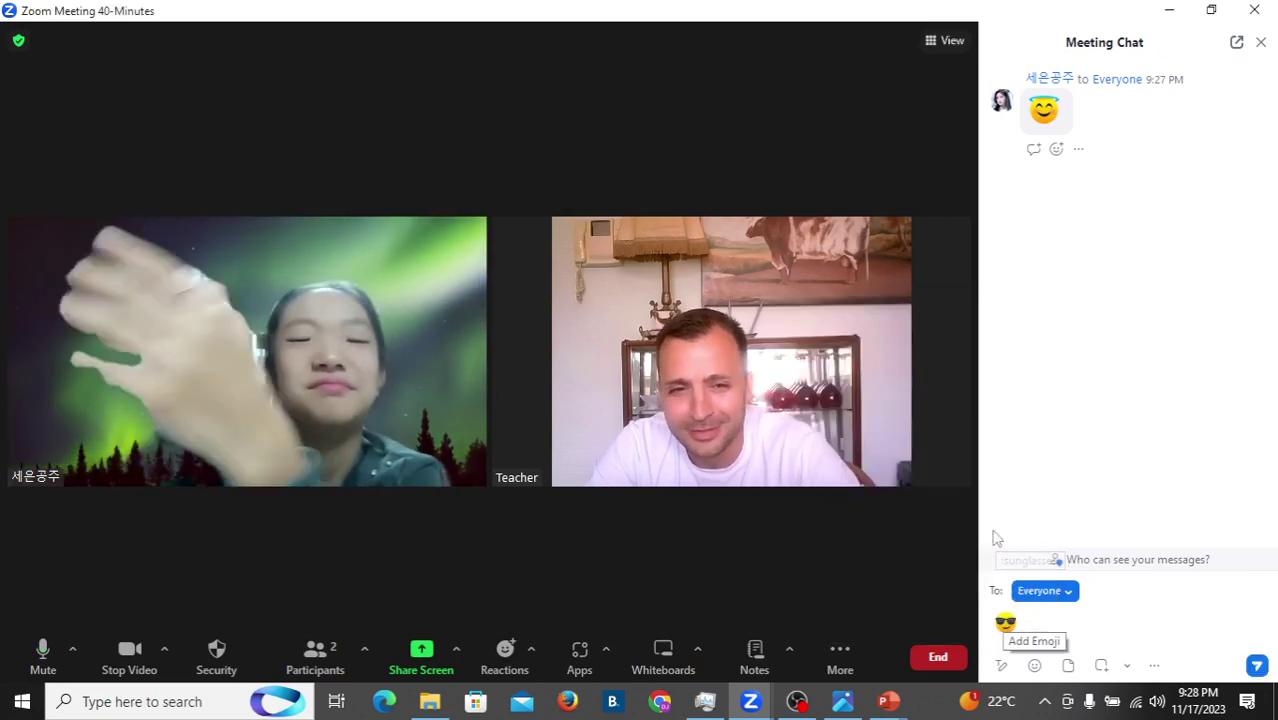
pyautogui.press('Return')
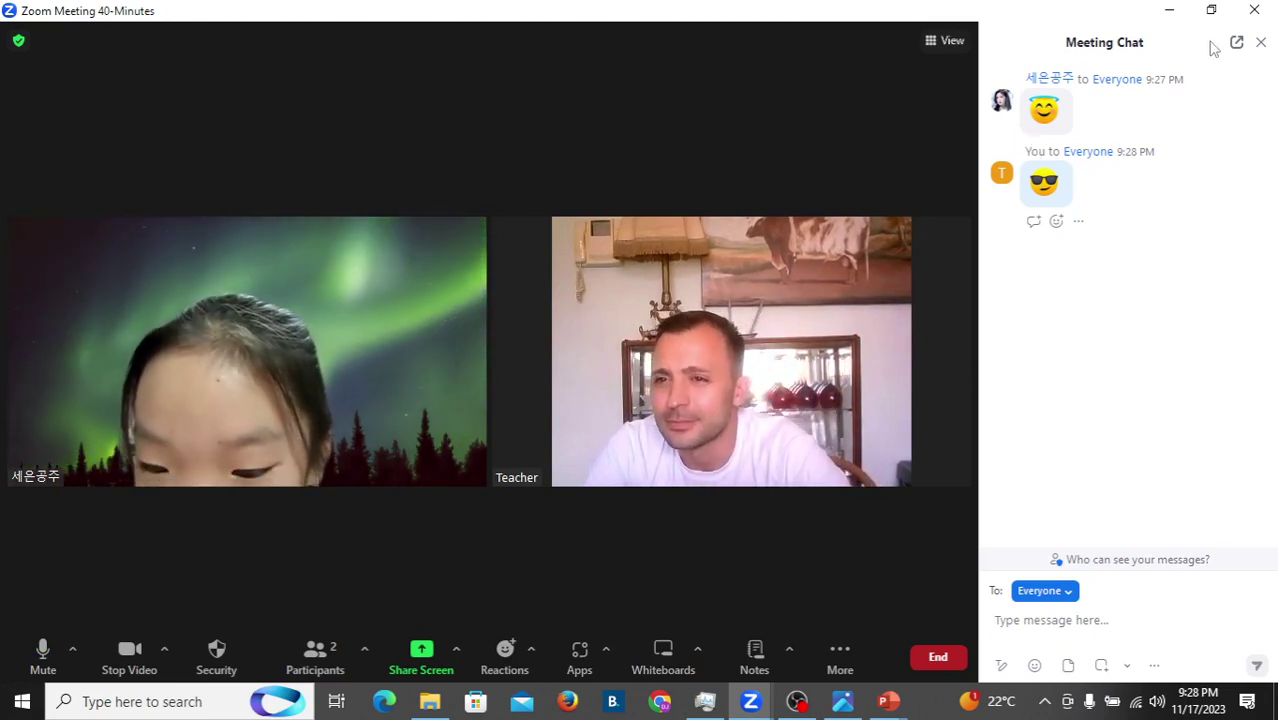
# - Hide the Meeting Chat panel and dismiss the 'Running out of time?' popup
pyautogui.click(1261, 42)
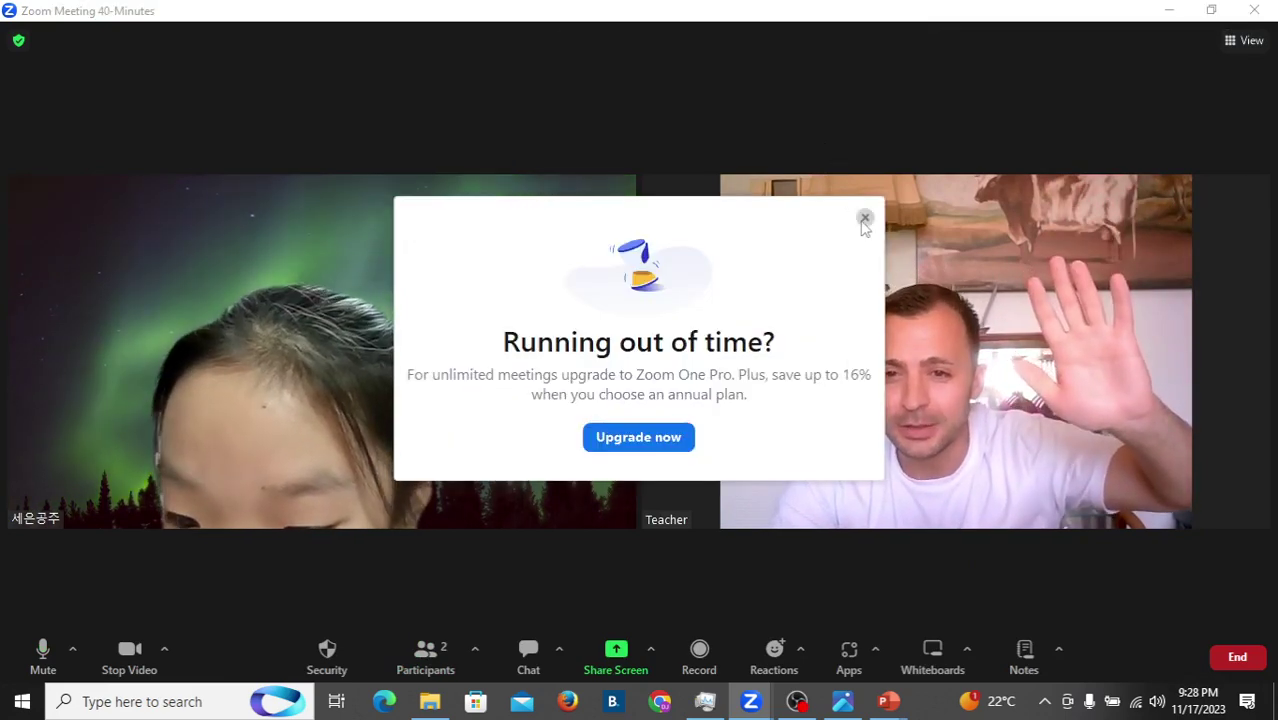
pyautogui.click(865, 219)
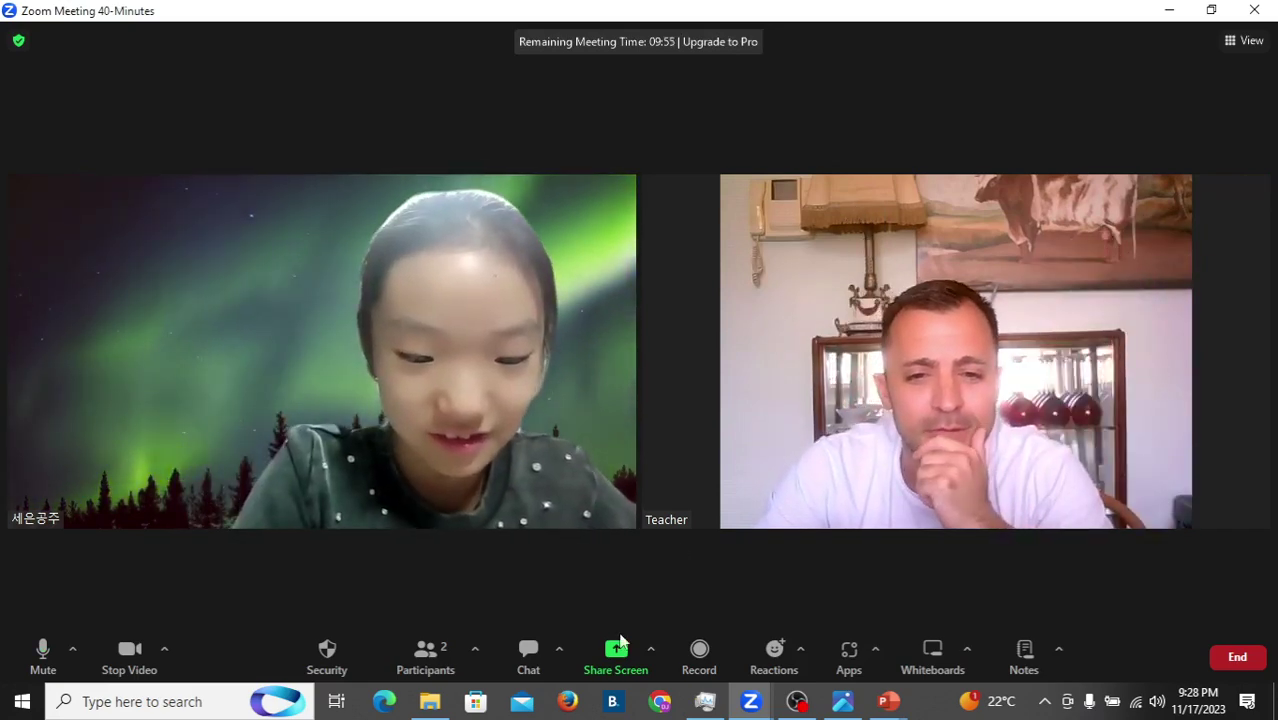
pyautogui.click(528, 652)
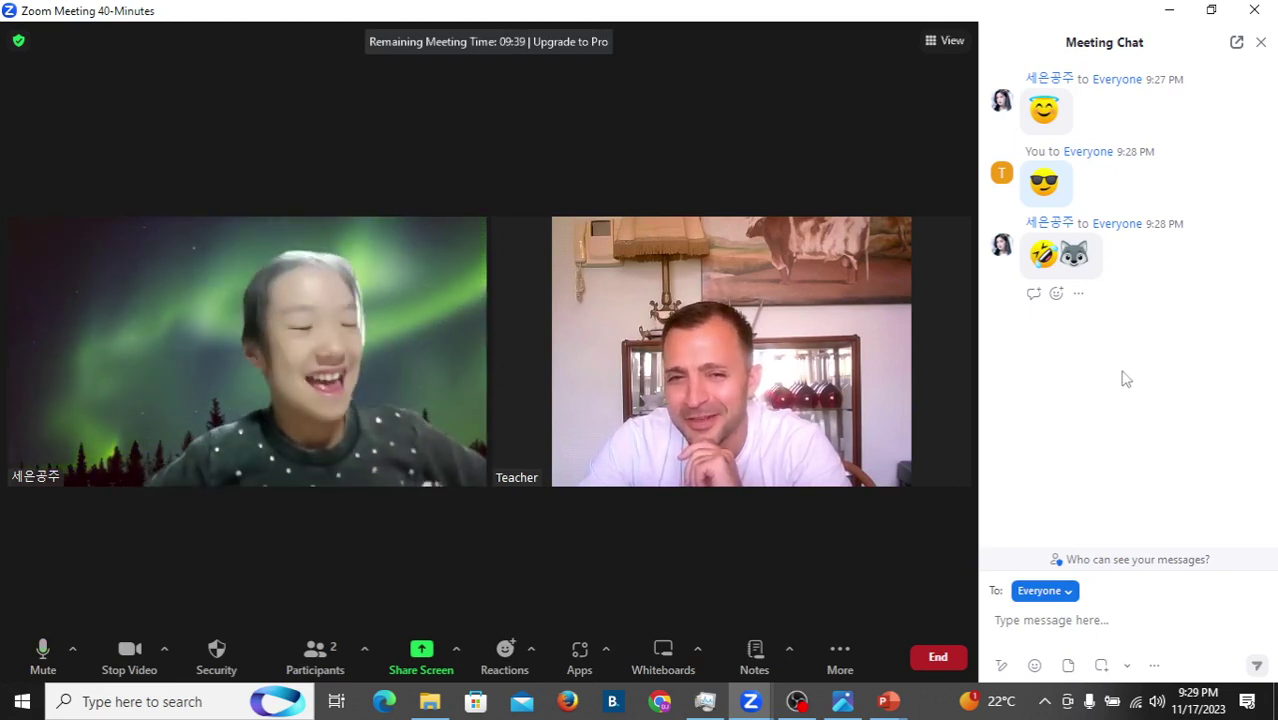
pyautogui.click(1261, 43)
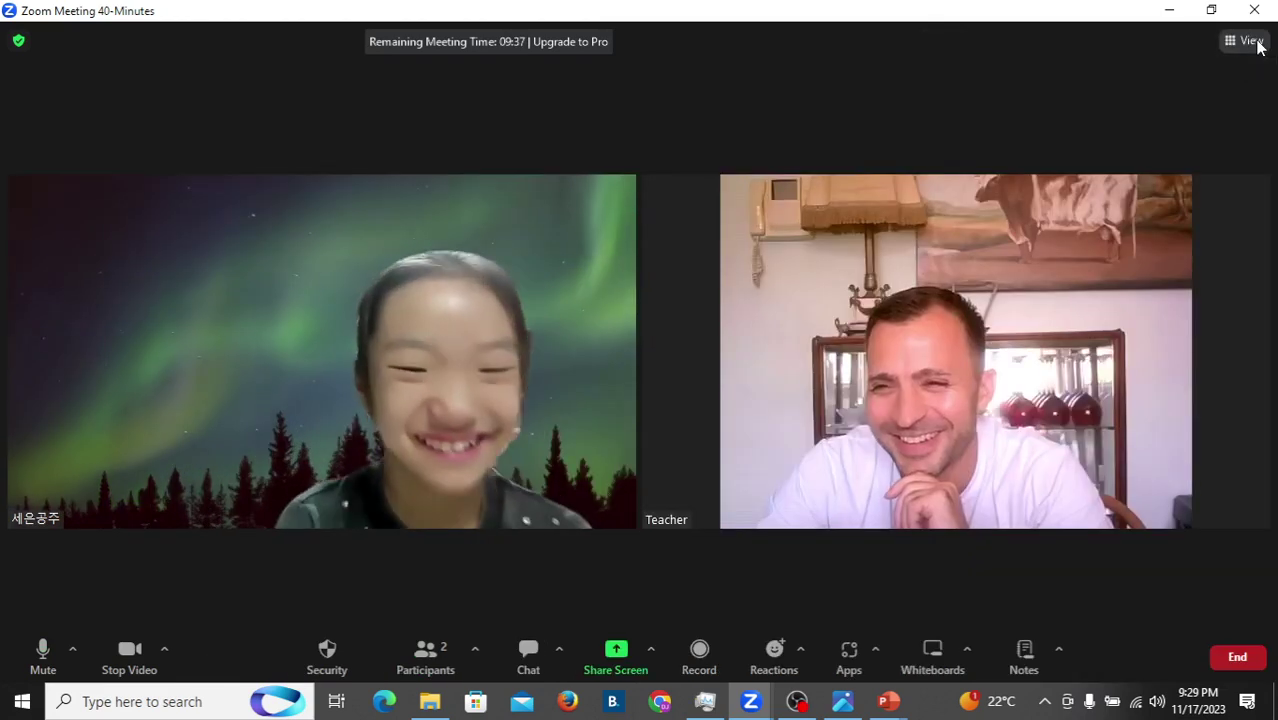